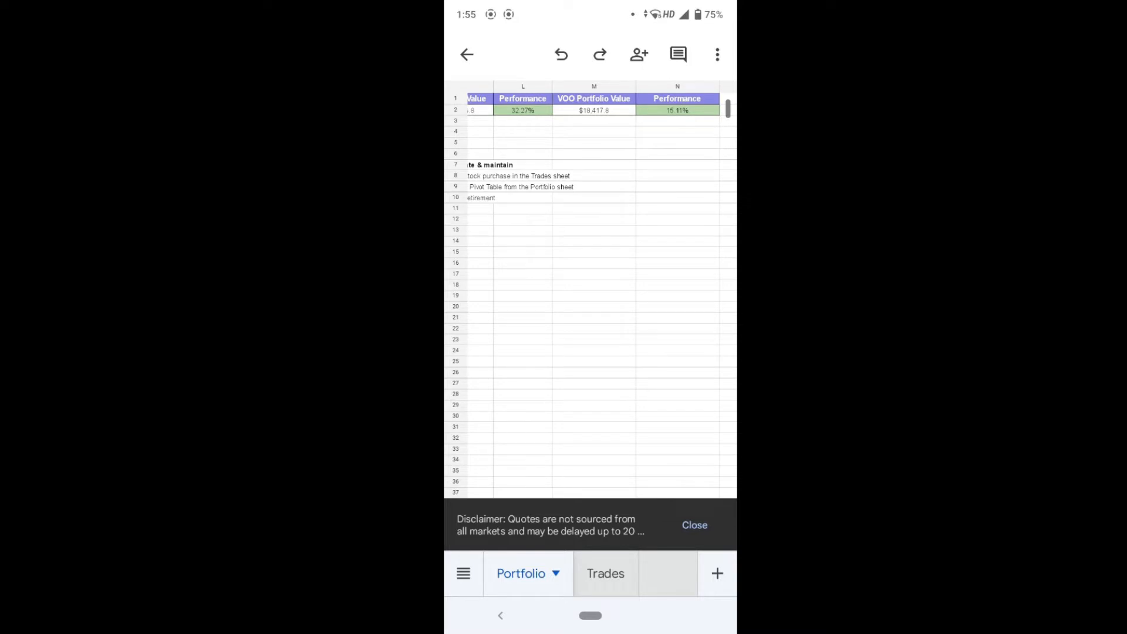
click(607, 573)
scroll(591, 293, right, 3)
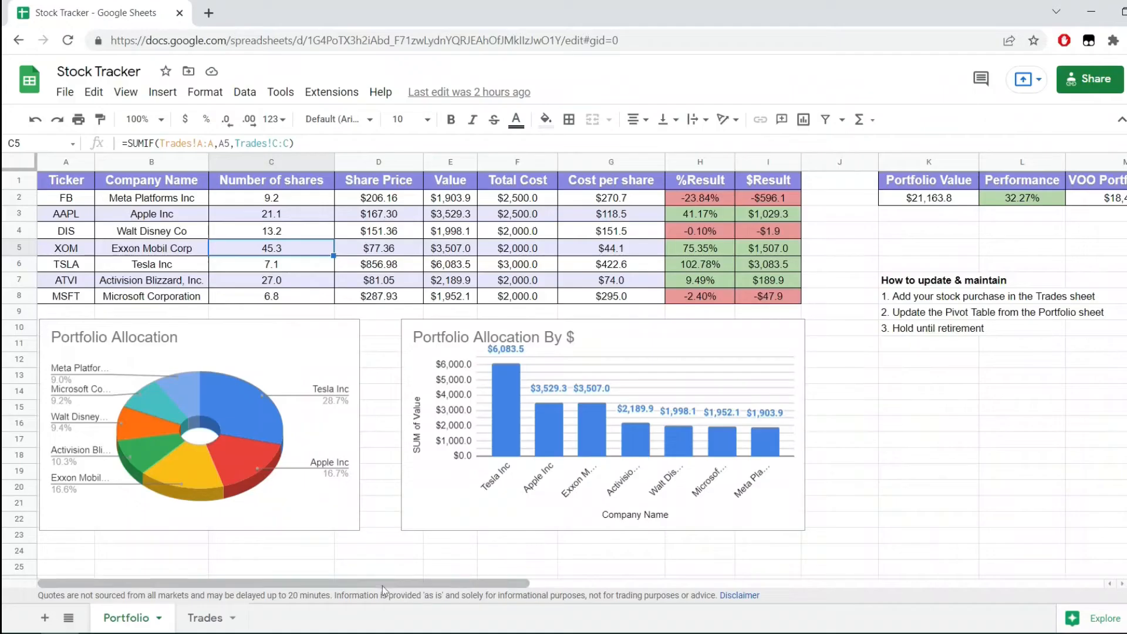
drag(382, 586, 418, 592)
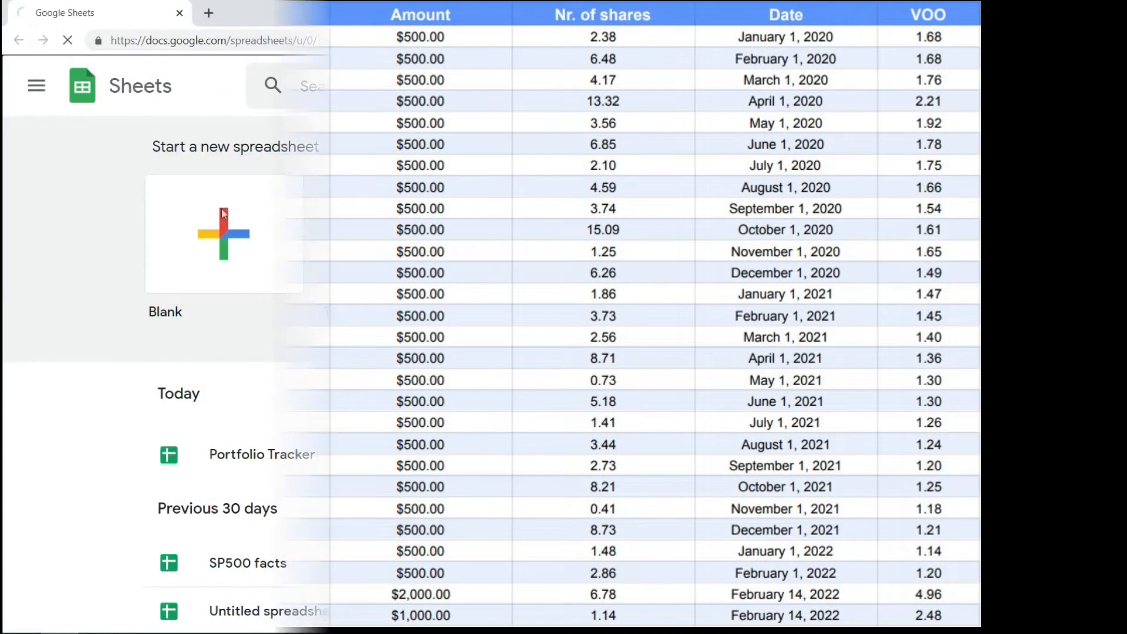
Step: Create a blank spreadsheet and name it Stock Tracker
click(276, 294)
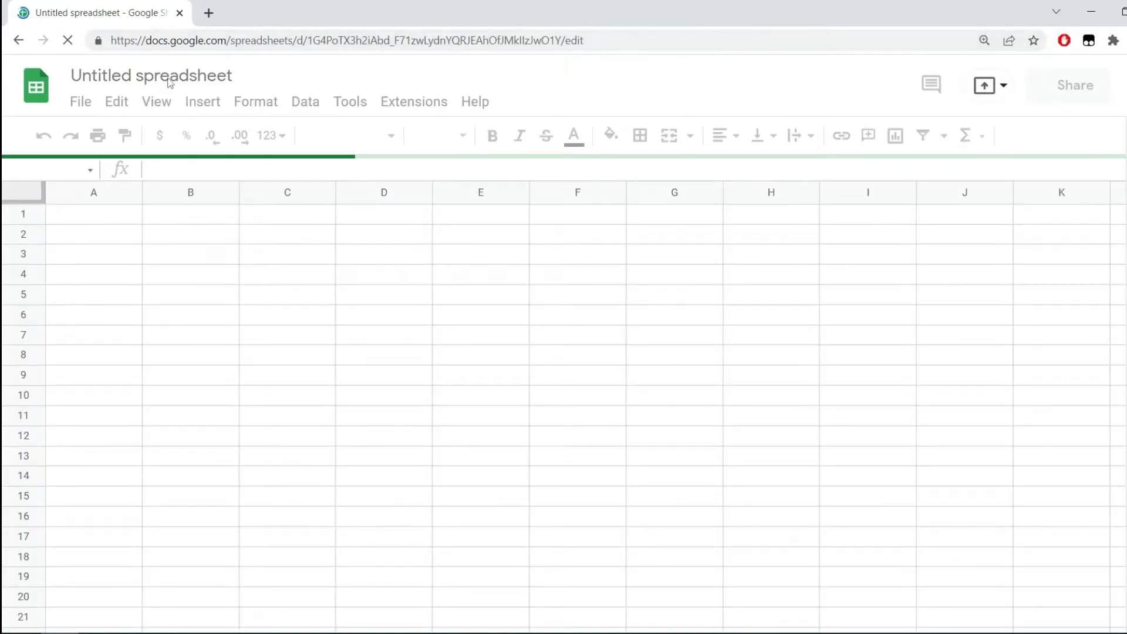
click(257, 80)
text(S)
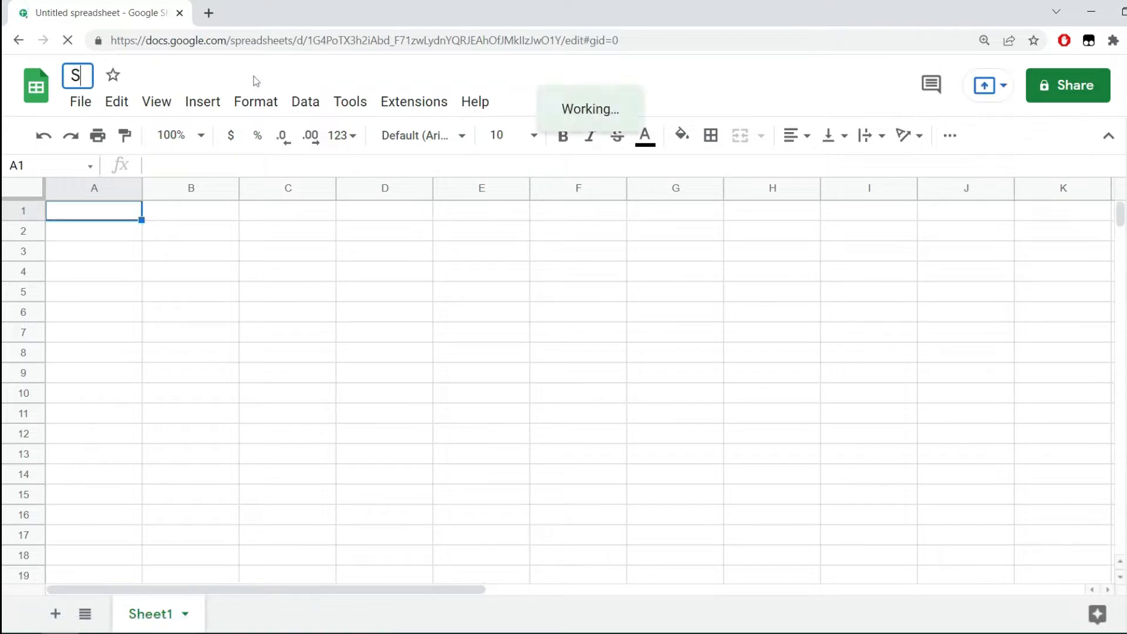
text(tock Tracker)
key(Return)
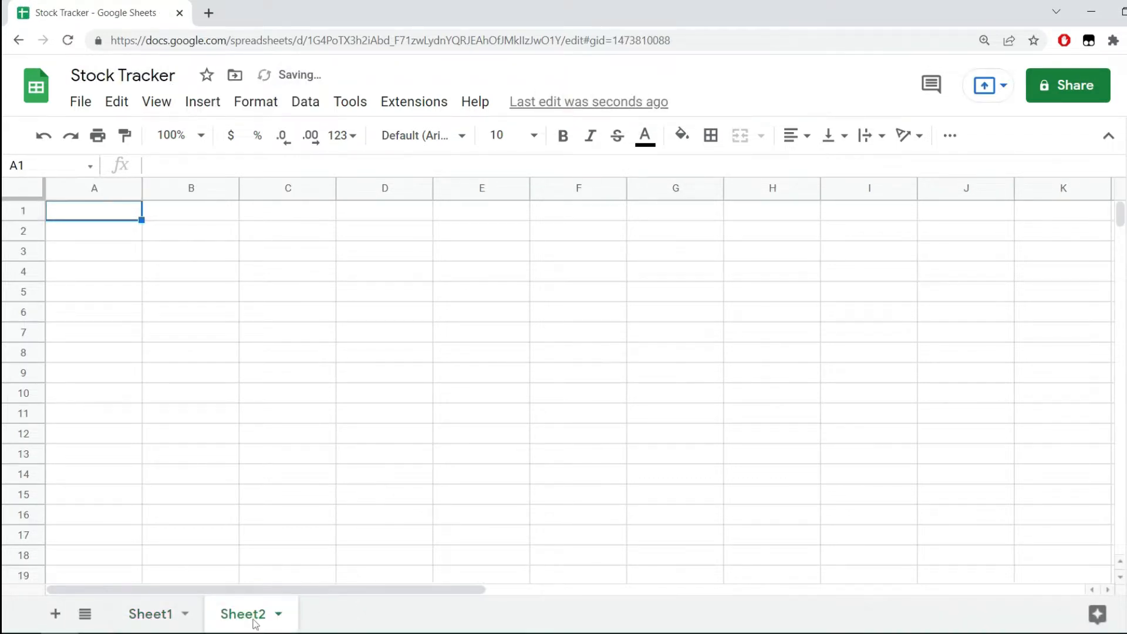
Step: Rename Sheet2 to Trades and Sheet1 to Portfolio
double_click(254, 615)
text(Trades)
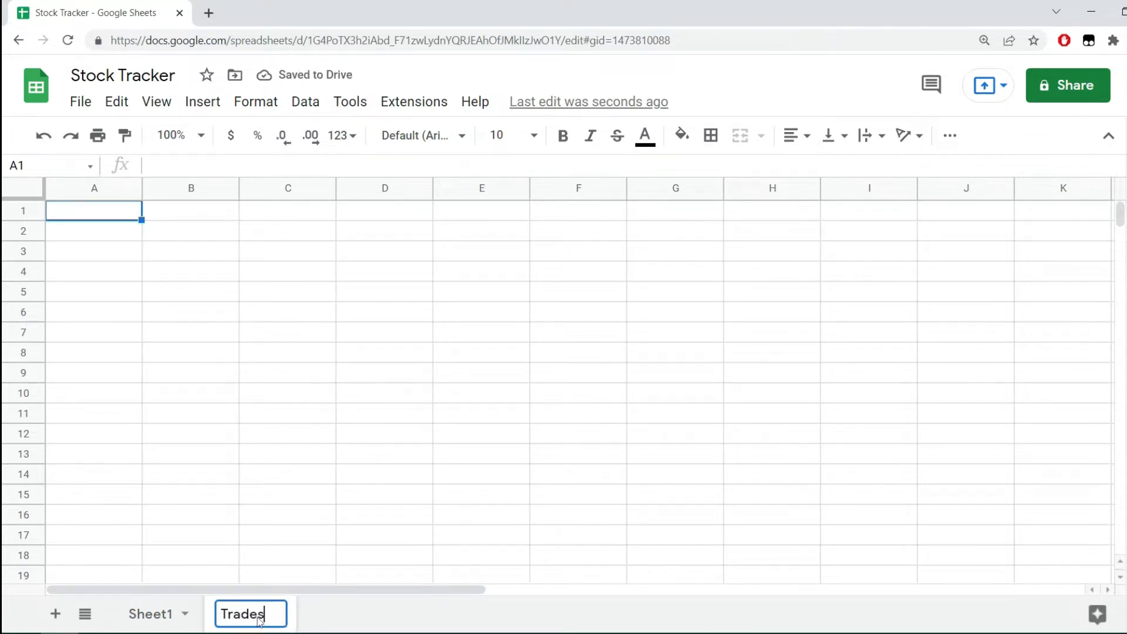
key(Return)
click(160, 615)
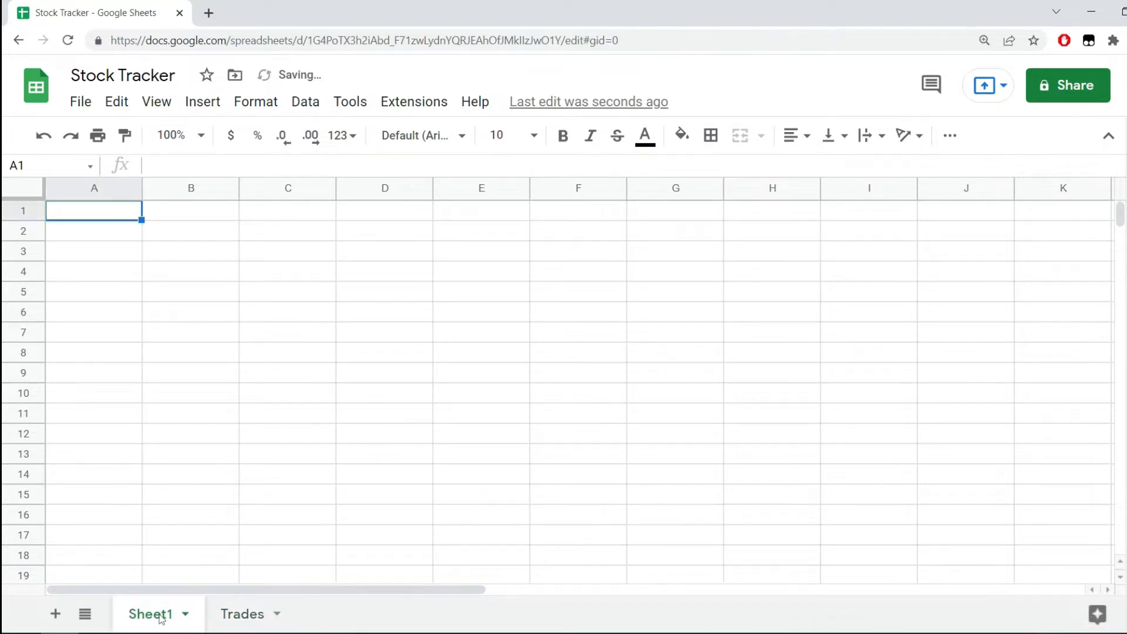
double_click(160, 615)
text(Portfolio)
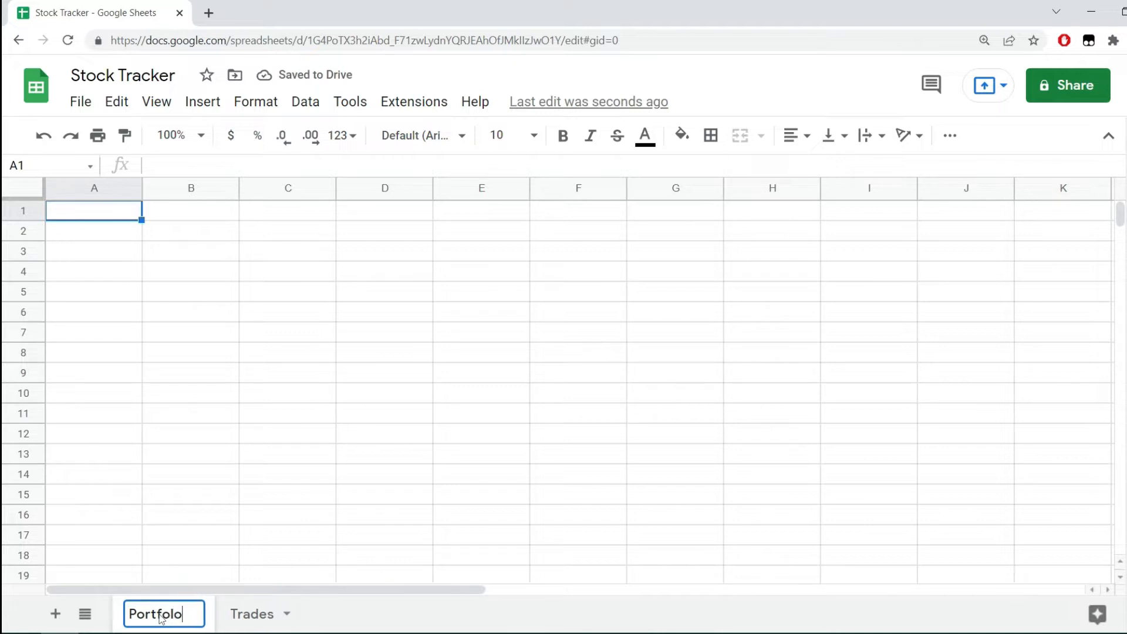
key(Return)
Step: Enter the headers Ticker, Amount, Nr. of shares and Date in cells A1 to D1 of the Trades sheet
click(267, 509)
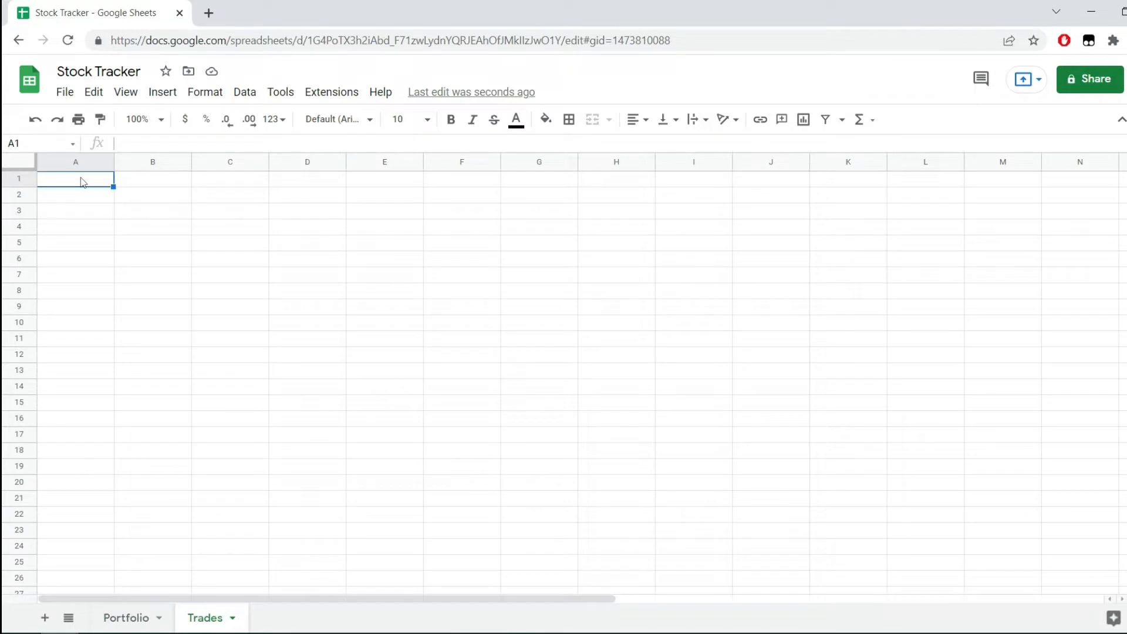
text(Ticker)
key(Tab)
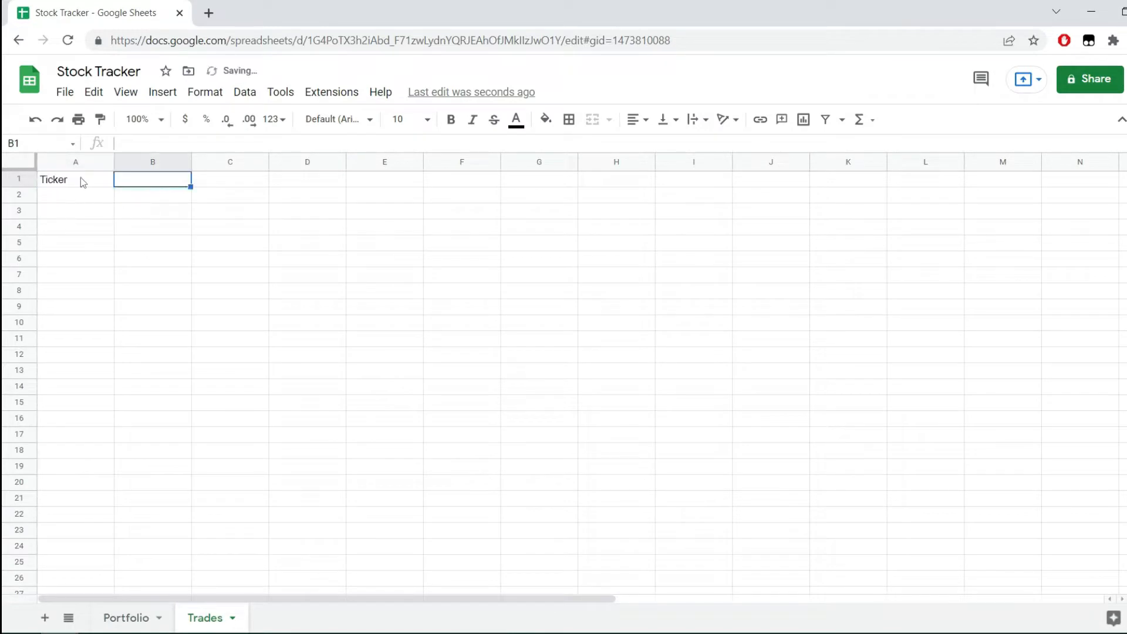
text(Amount)
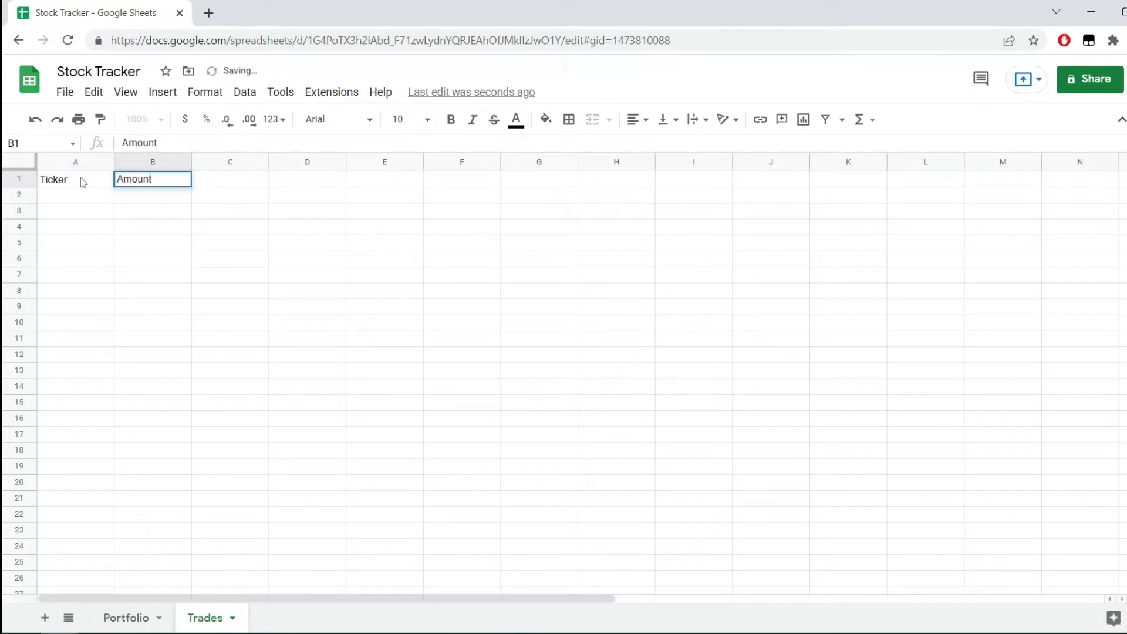
key(Tab)
text(Nr. of shares)
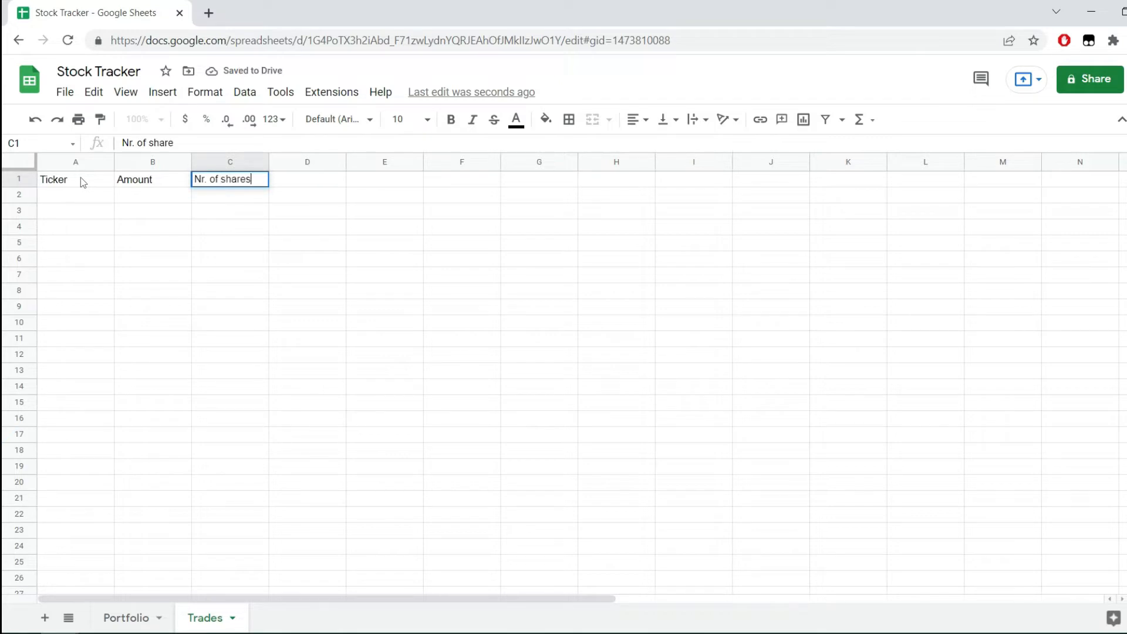
key(Tab)
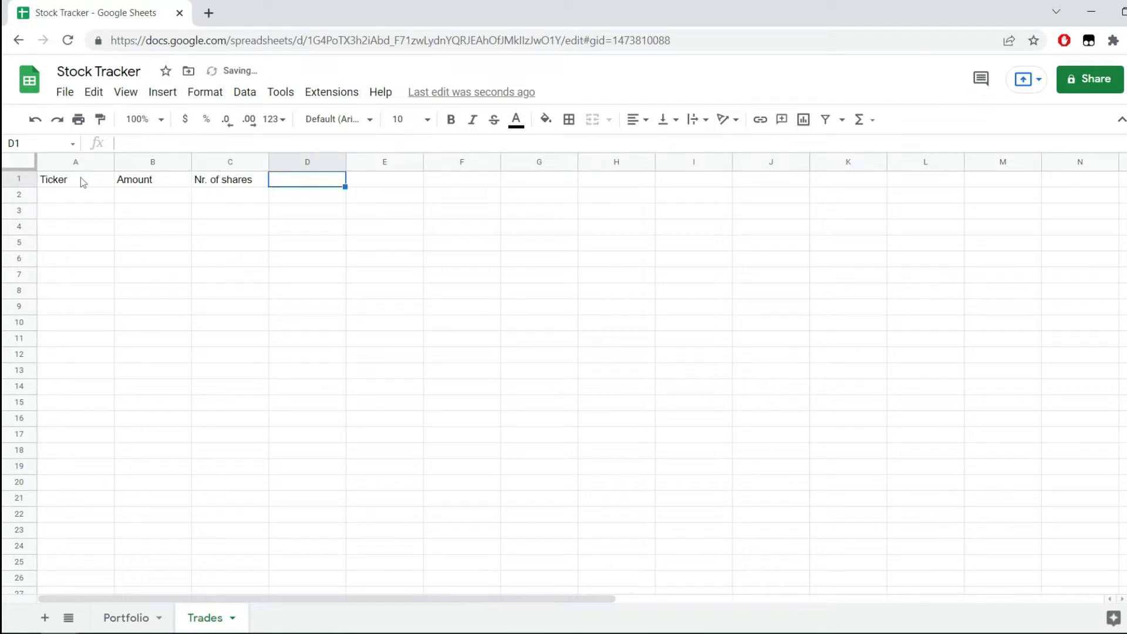
text(Date)
key(Return)
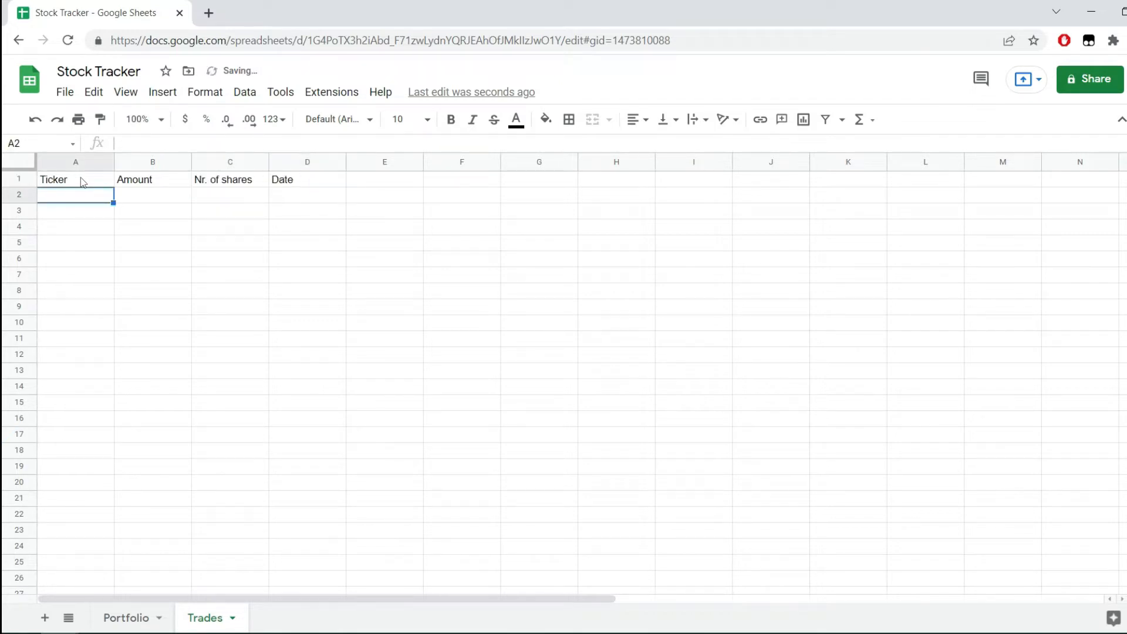
Step: Apply alternating colors in the blue default style with a header to columns A to D
drag(77, 162, 260, 162)
click(205, 92)
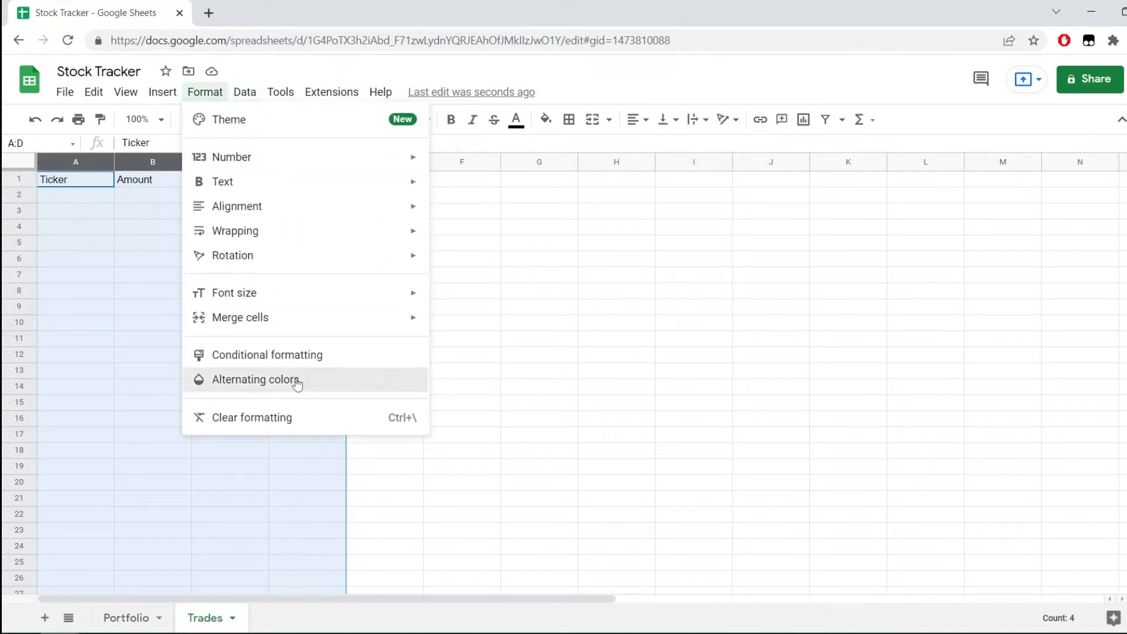
click(297, 381)
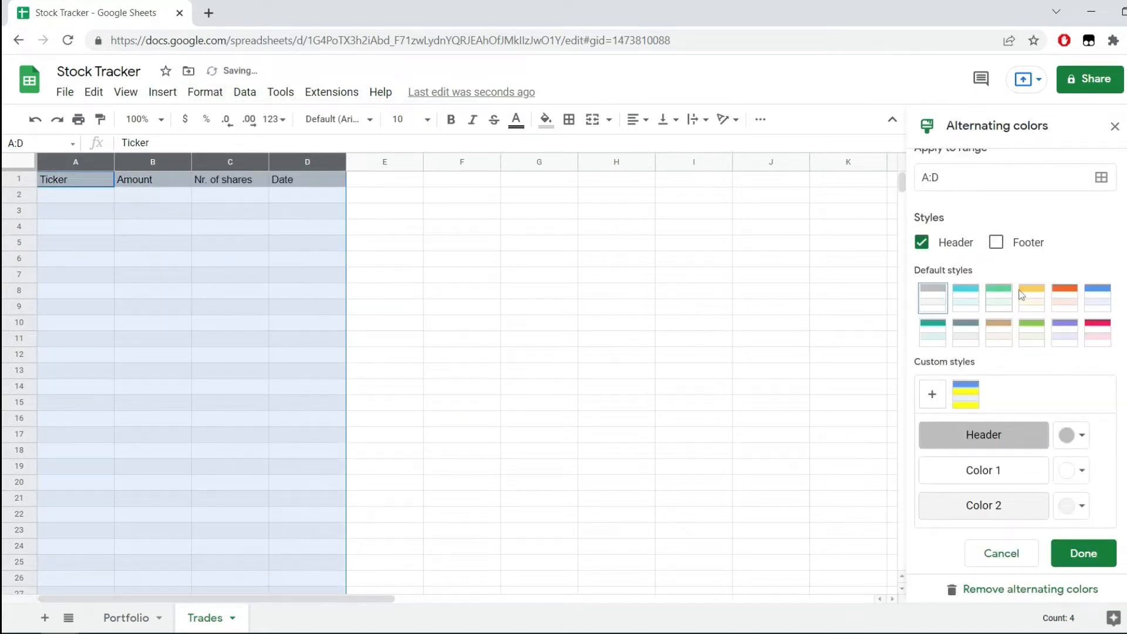
click(1097, 298)
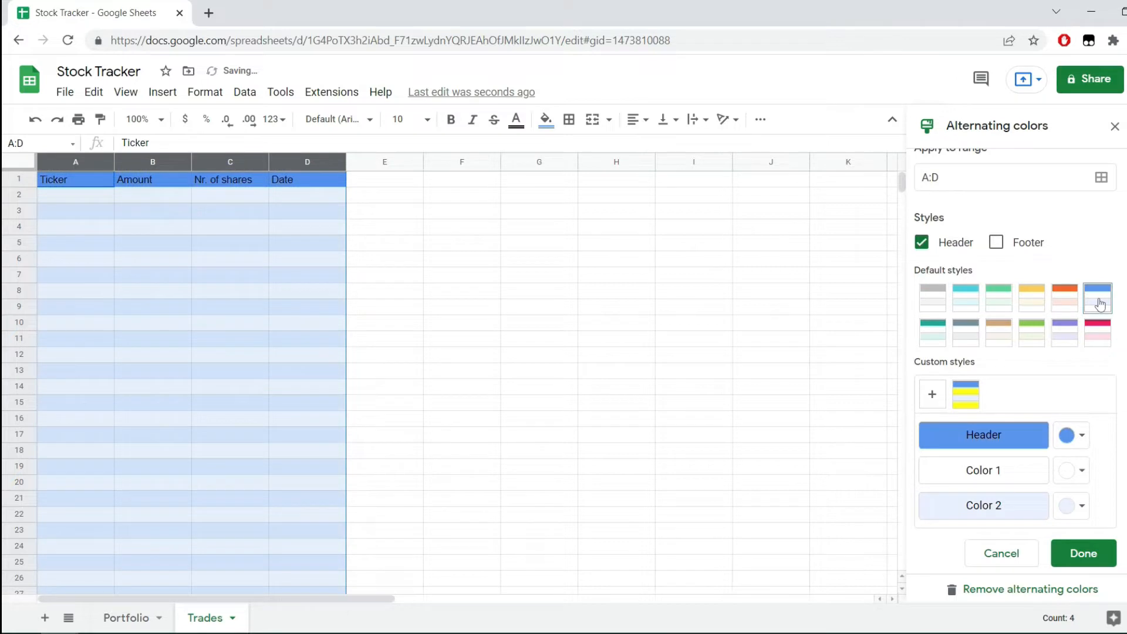
click(1115, 126)
click(385, 323)
Step: Center the contents of columns A to D horizontally
drag(88, 181, 160, 187)
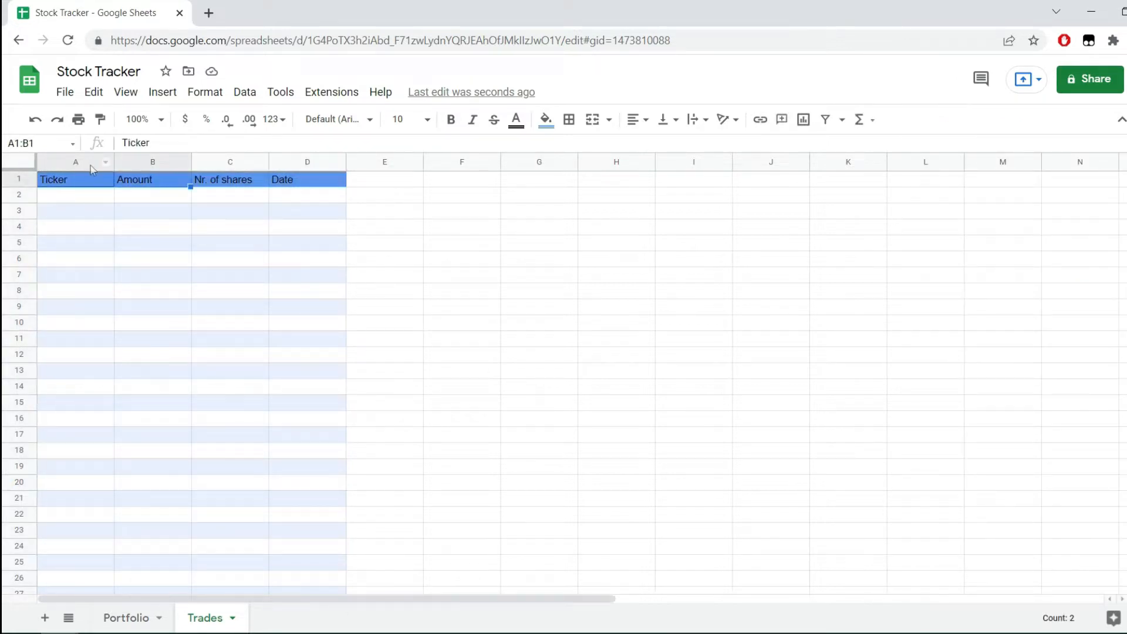
drag(94, 163, 300, 163)
click(637, 120)
click(650, 144)
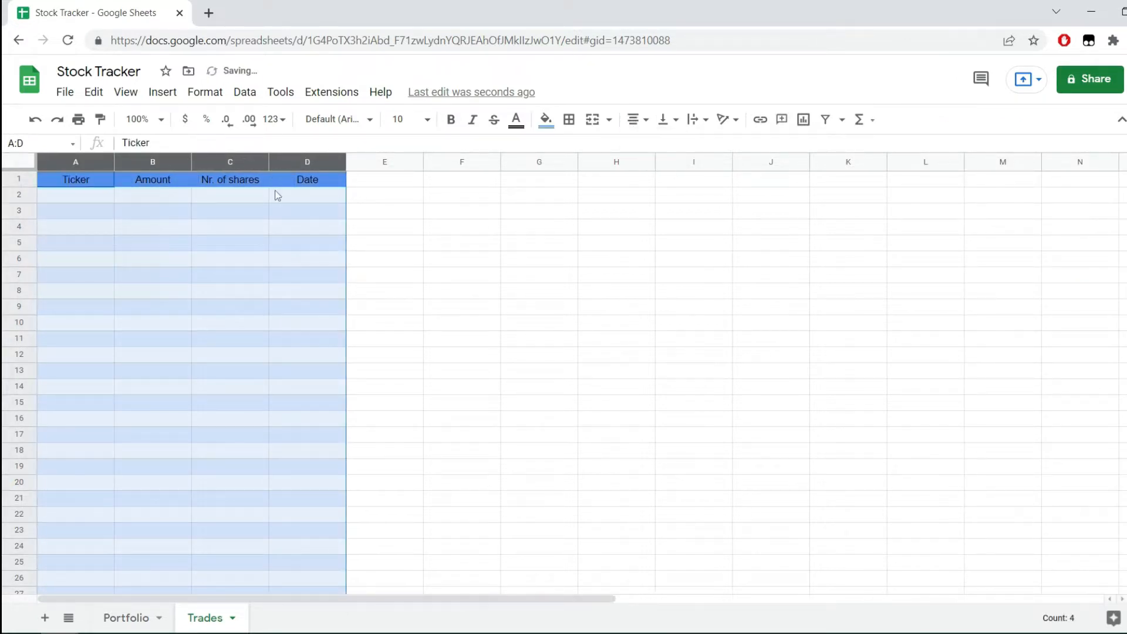
click(177, 200)
Step: Format the headers in A1:D1 as bold white text at size 12 and widen columns A to D equally
drag(76, 179, 307, 179)
click(405, 119)
click(403, 292)
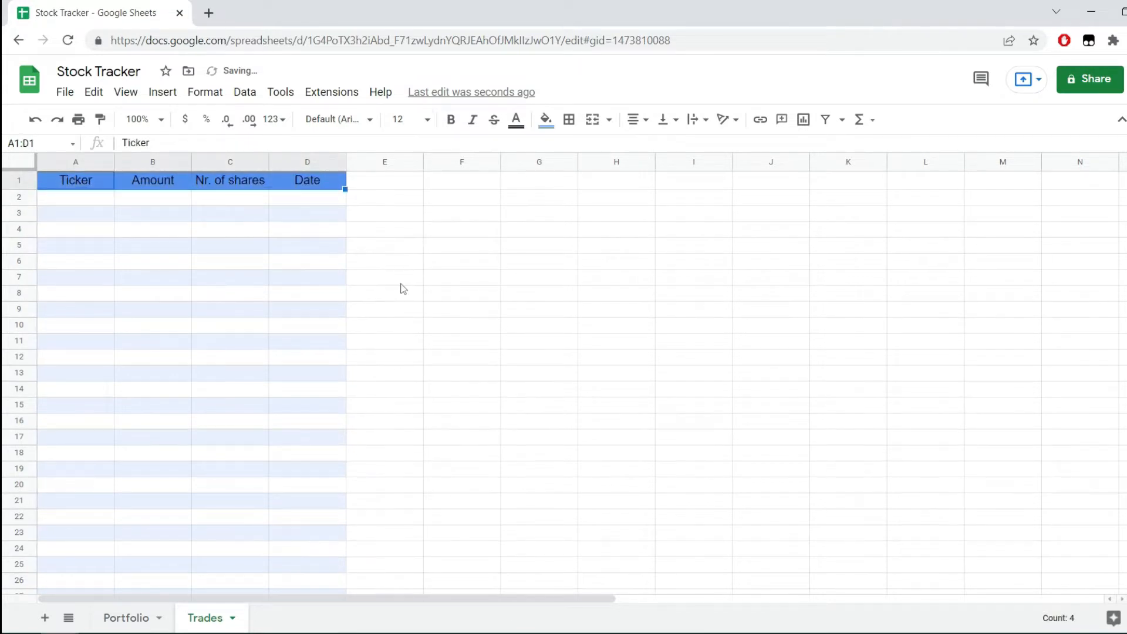
click(517, 119)
click(665, 166)
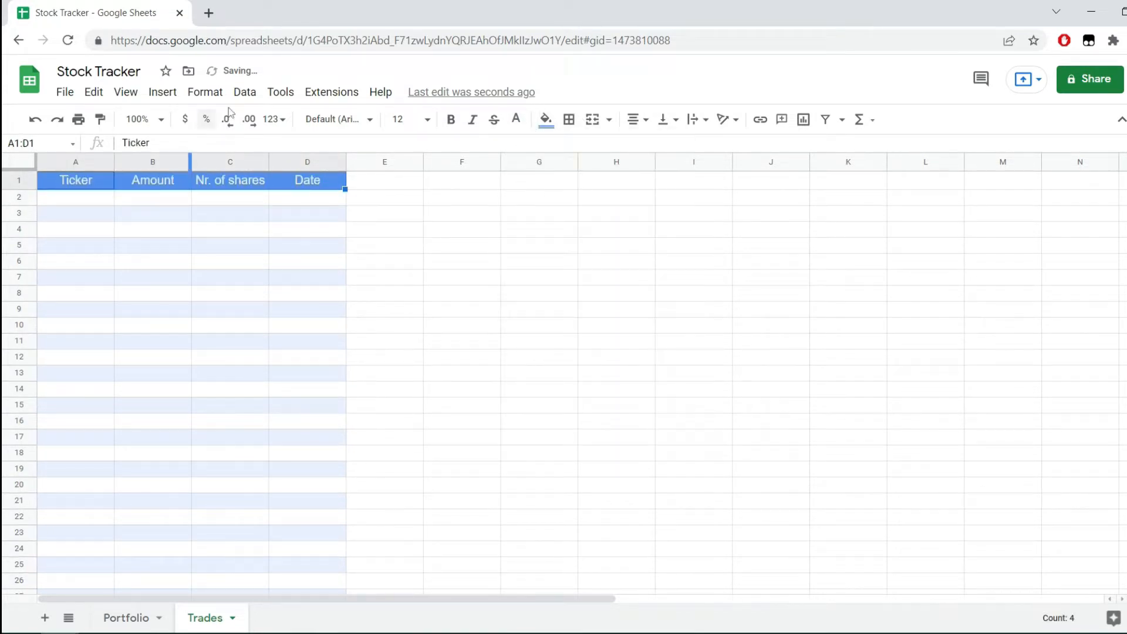
click(451, 120)
click(400, 275)
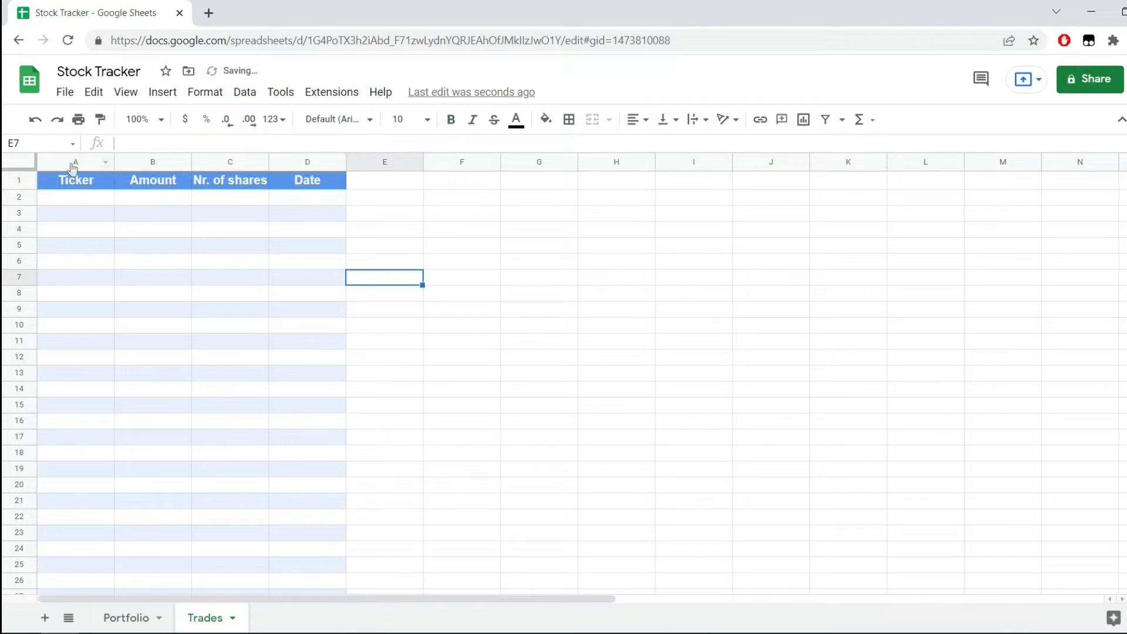
drag(95, 165, 407, 162)
click(372, 251)
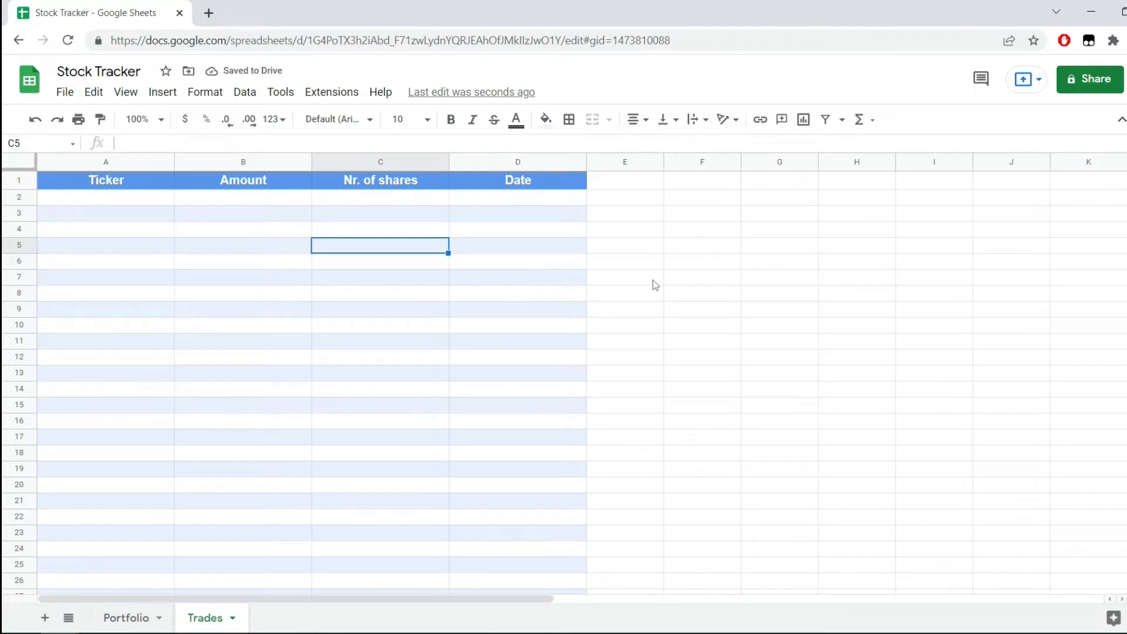
Step: Apply the custom date format "August 5, 1930" to the Date column
click(518, 180)
click(519, 164)
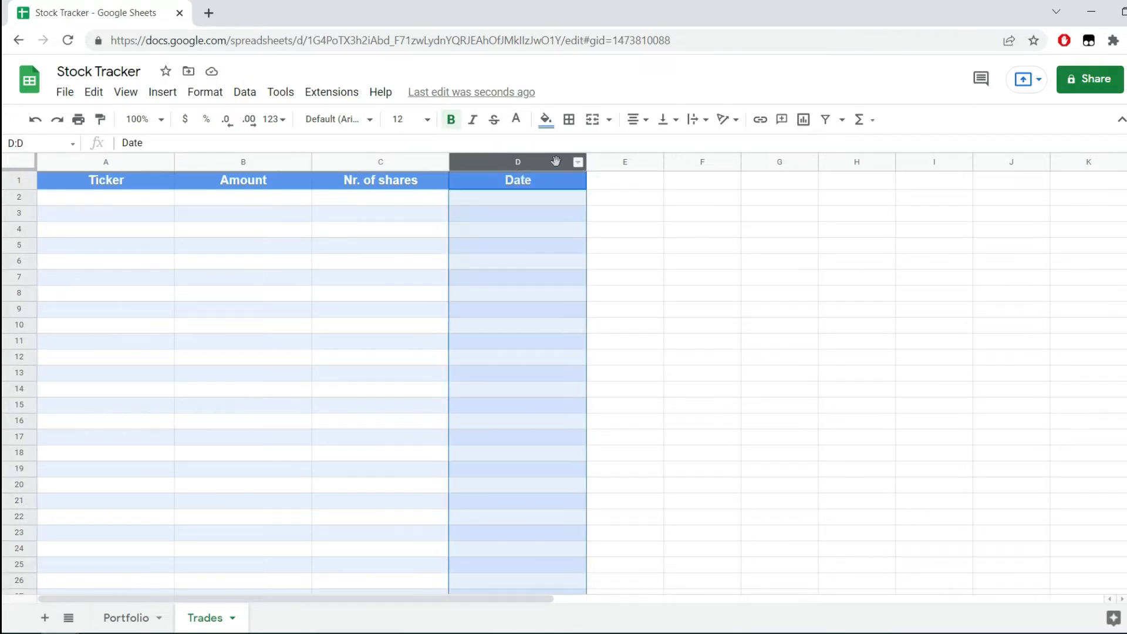
click(215, 94)
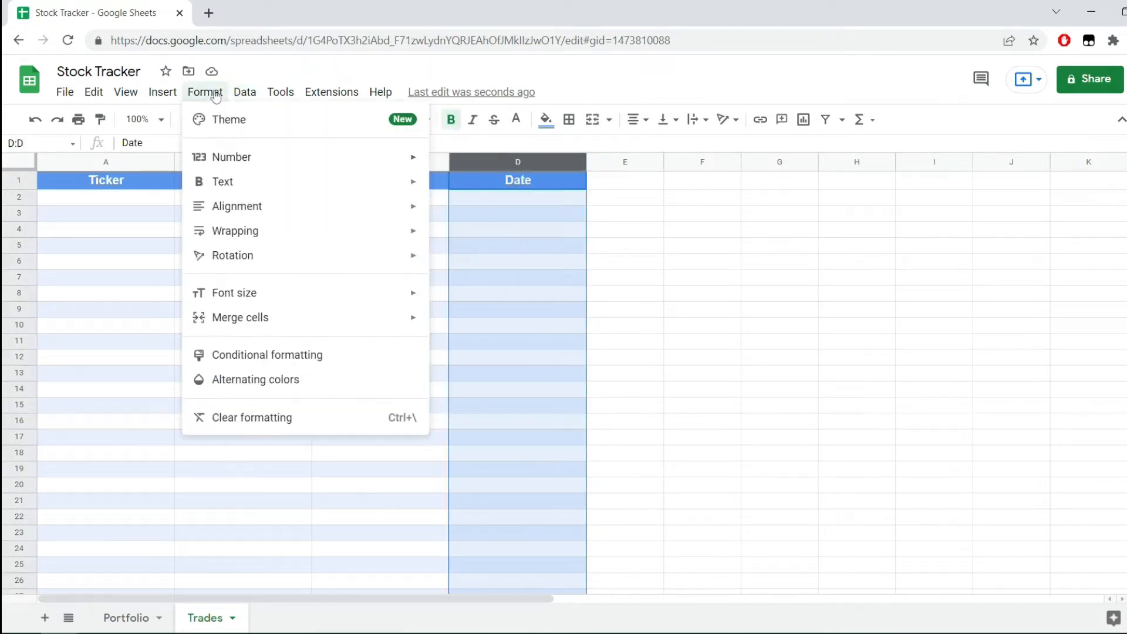
mouse_move(268, 167)
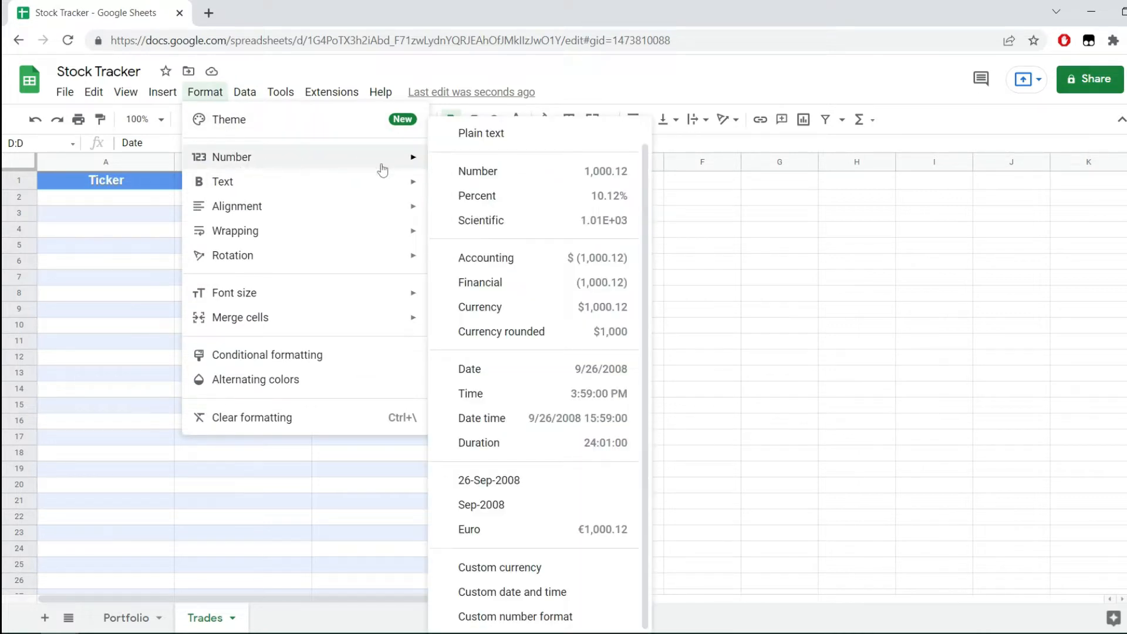
click(537, 592)
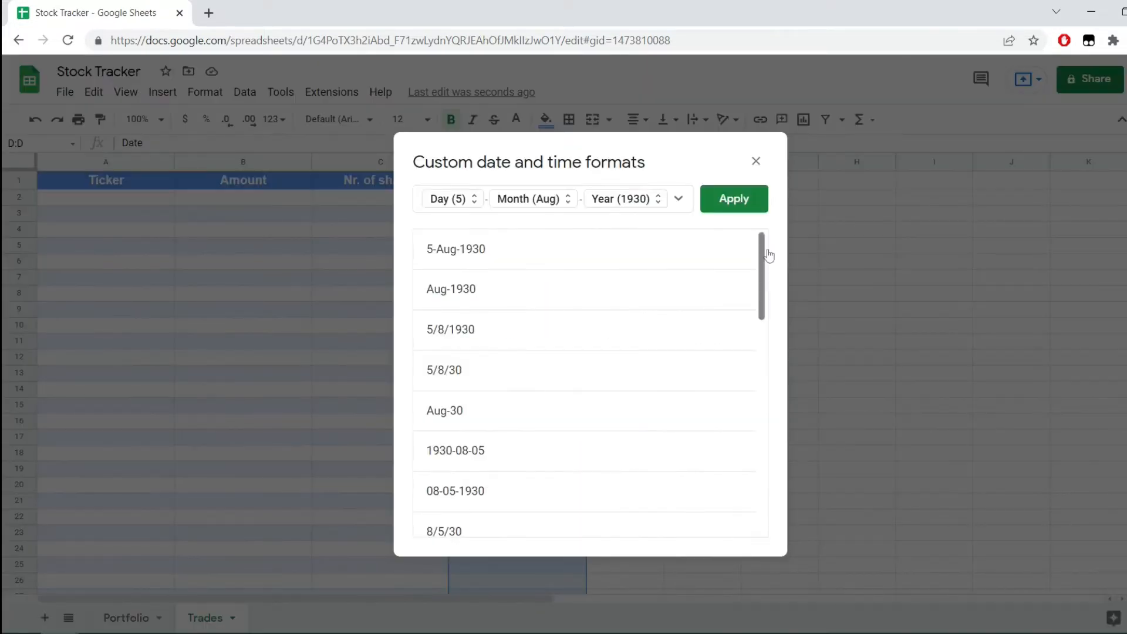
drag(762, 261, 749, 355)
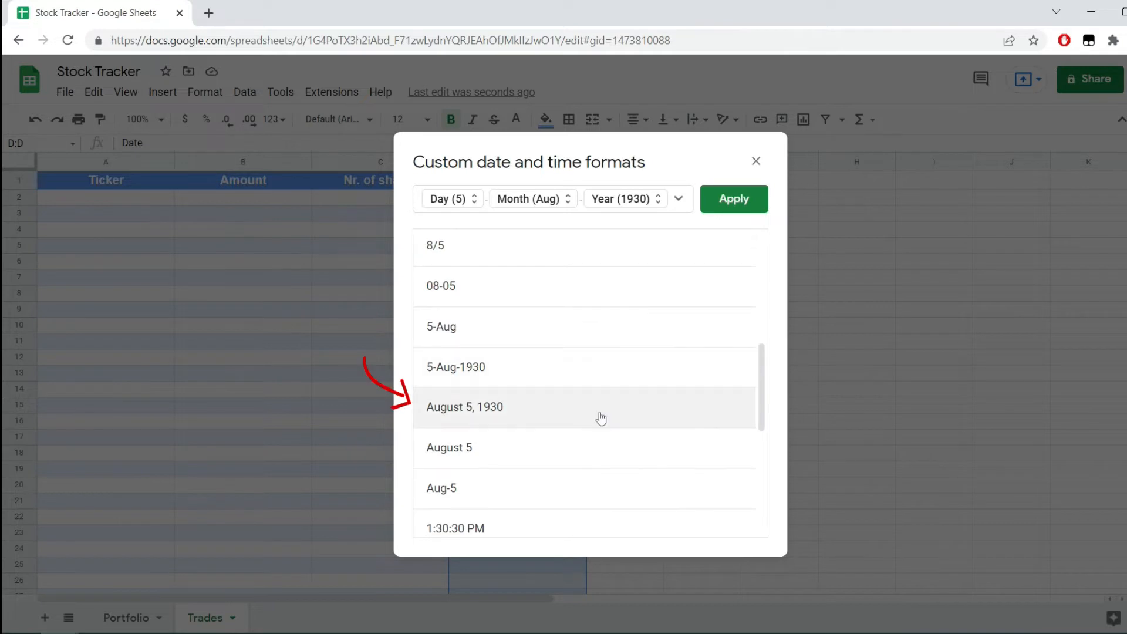
click(601, 418)
click(731, 201)
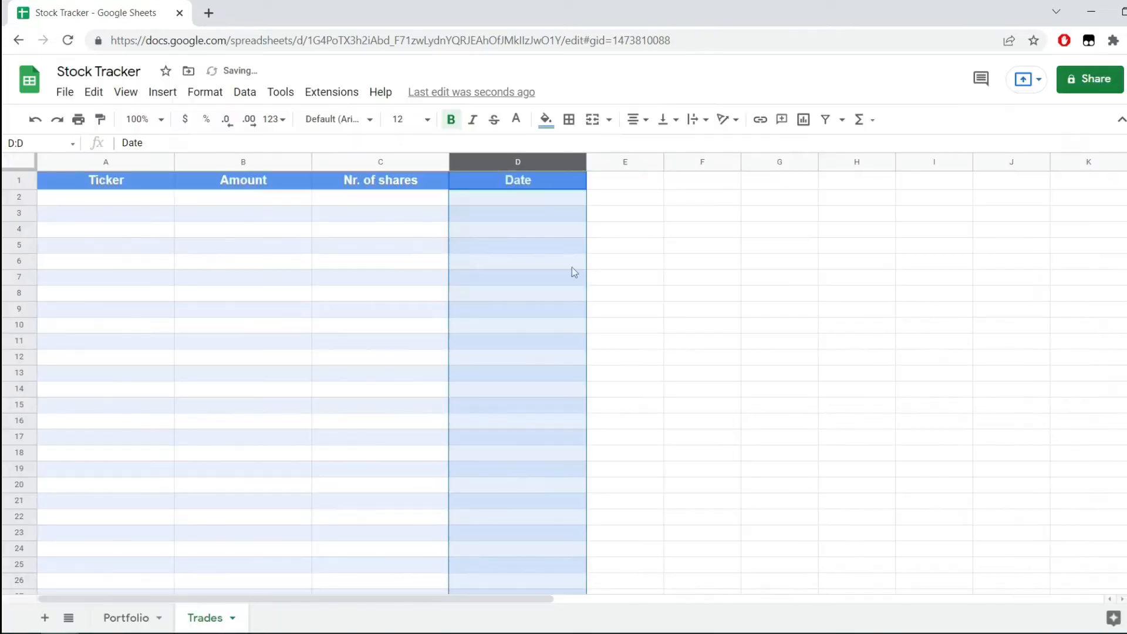
click(574, 273)
Step: Apply the Number format with two decimals (1,000.12) to the Nr. of shares column
click(388, 164)
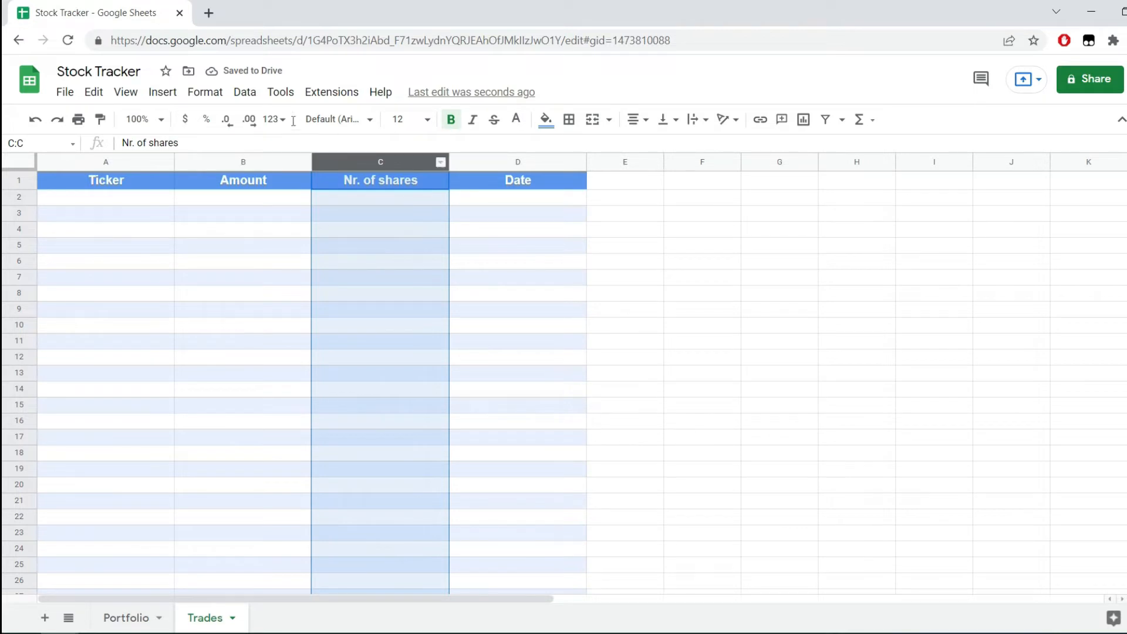
click(205, 92)
mouse_move(257, 156)
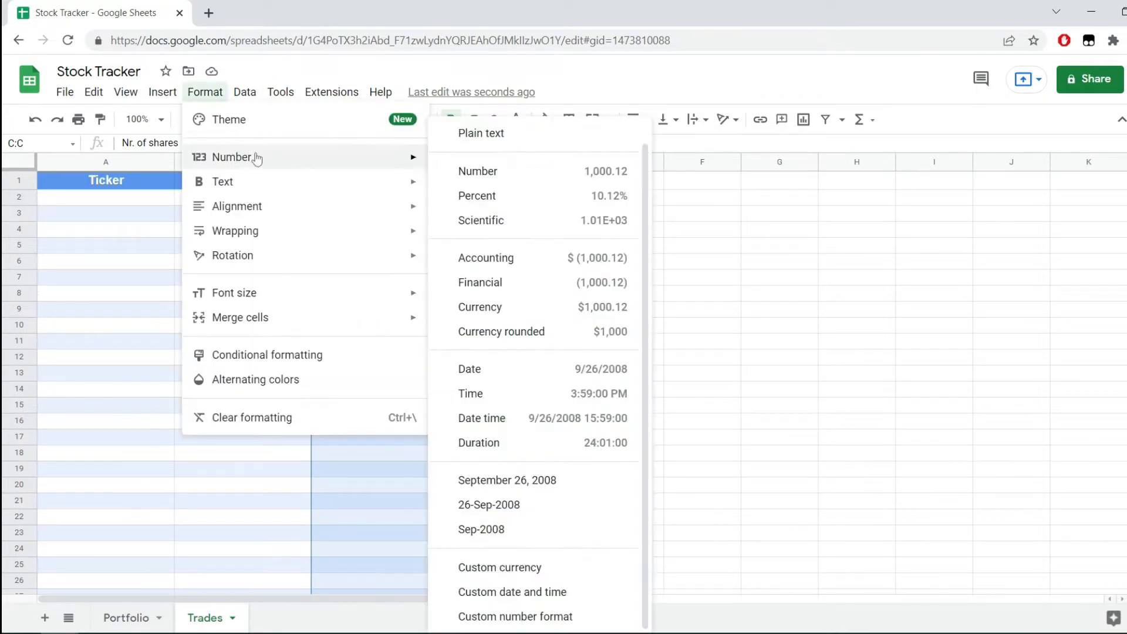
click(482, 172)
click(396, 246)
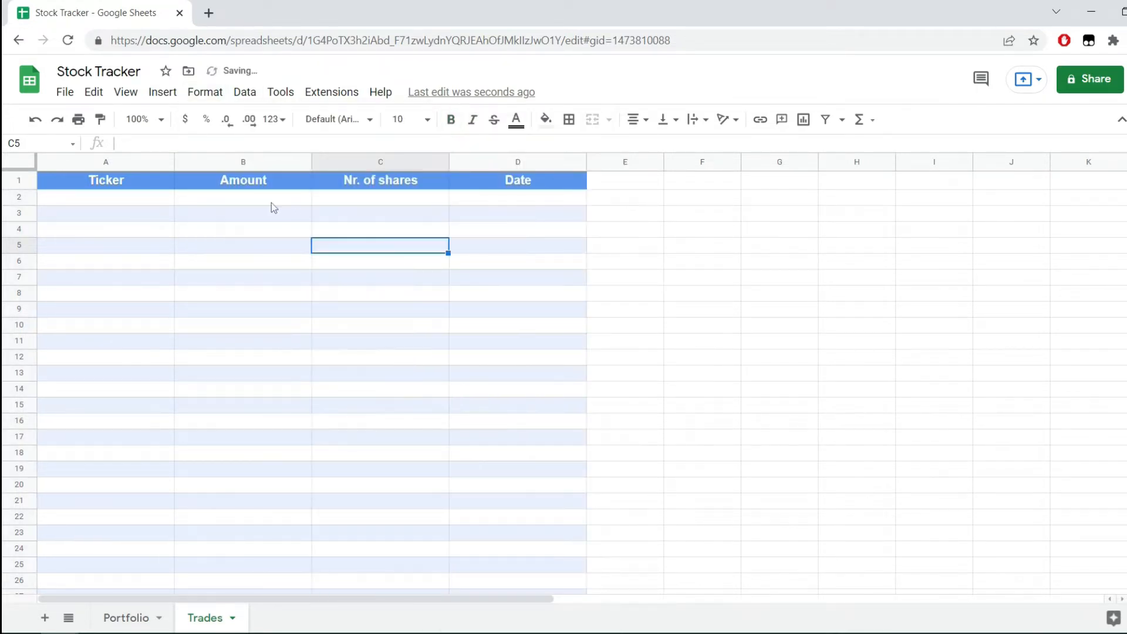
Step: Apply the Euro custom currency format (€1,000.00) to the Amount column
click(272, 203)
click(243, 162)
click(193, 89)
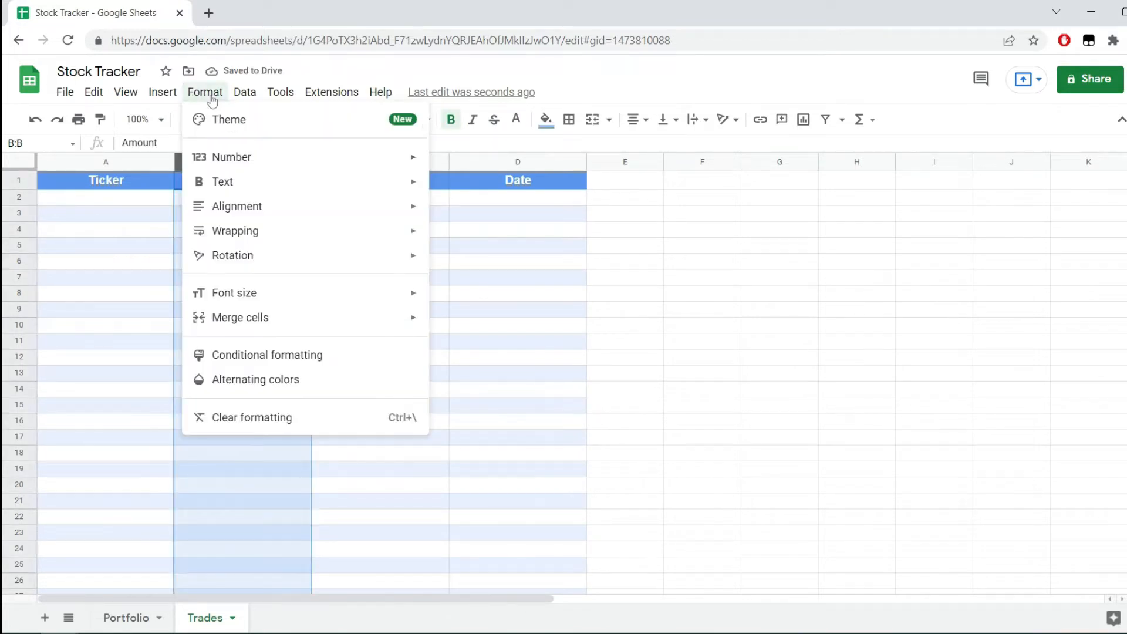
mouse_move(246, 157)
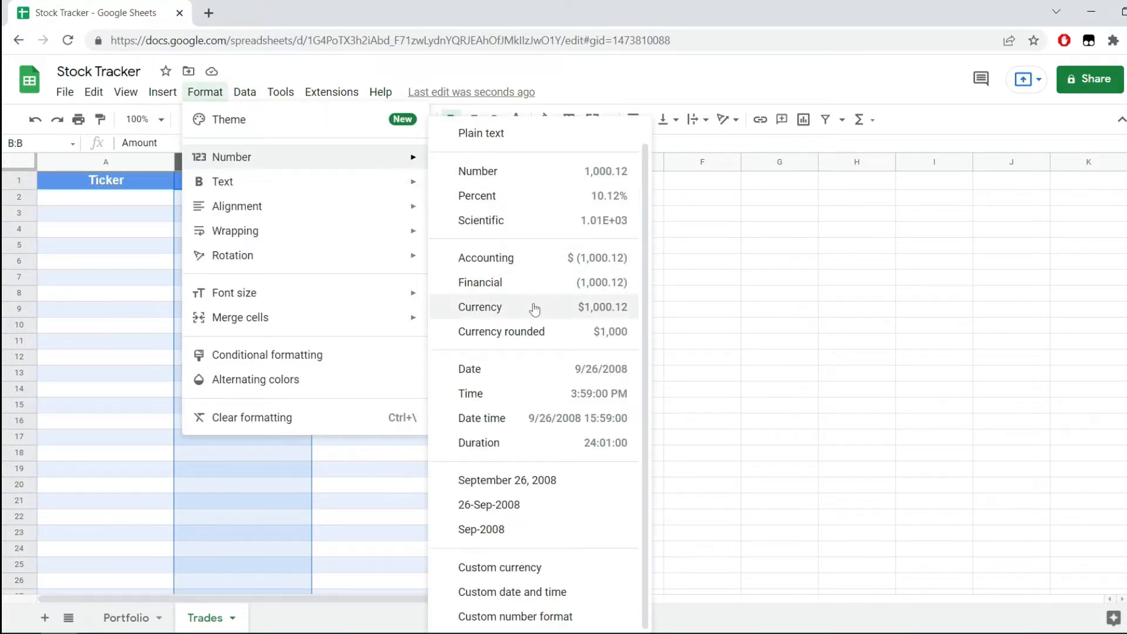
click(566, 568)
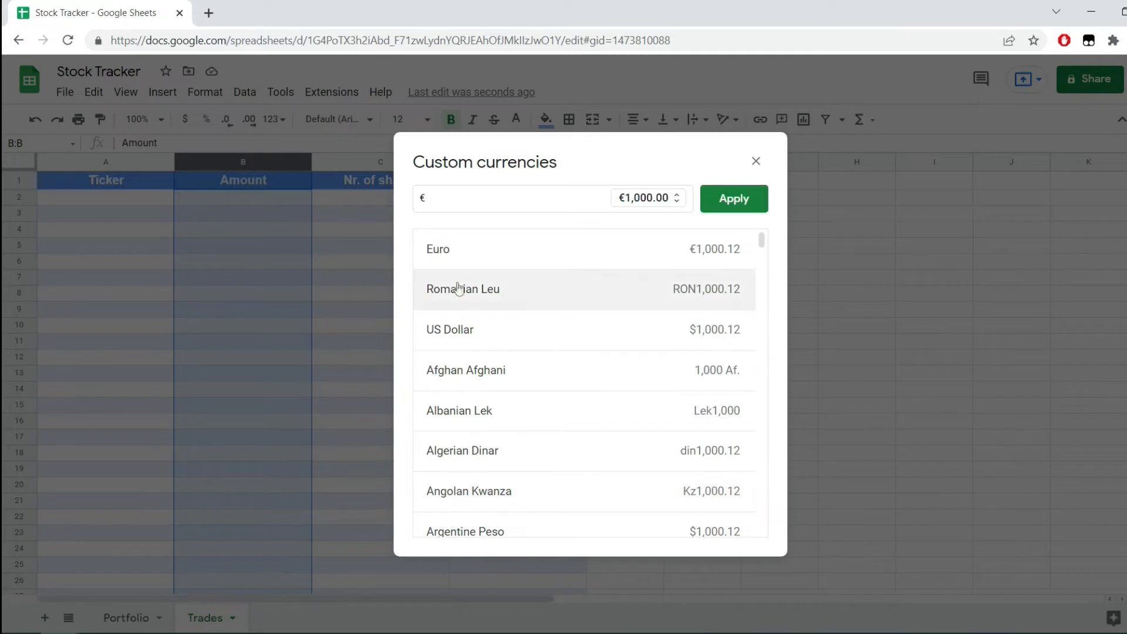
click(747, 197)
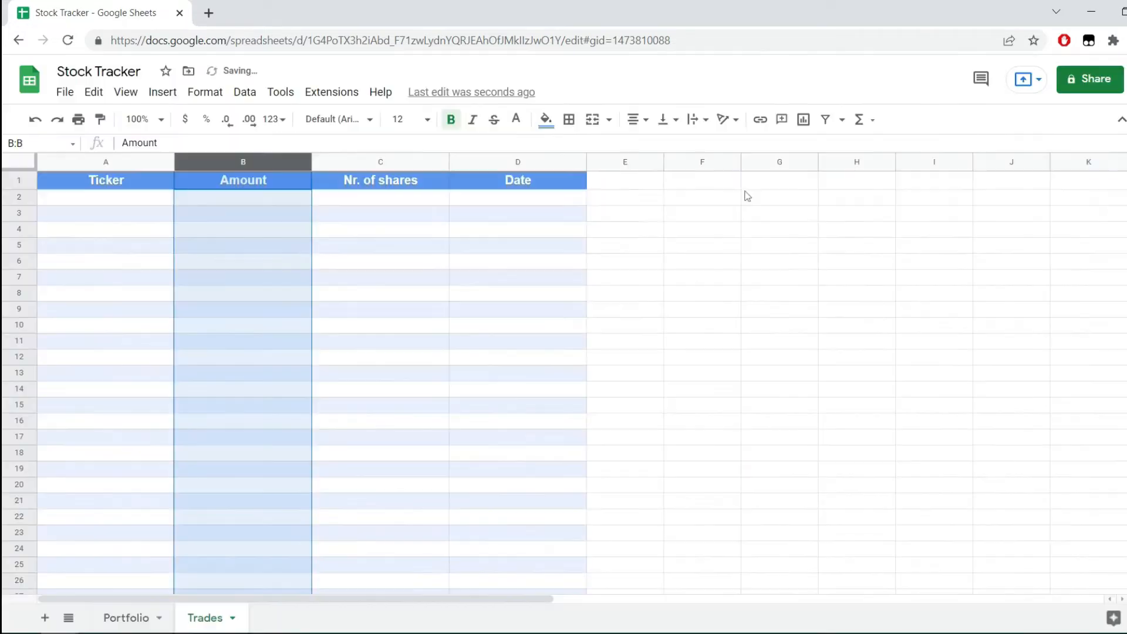
click(360, 269)
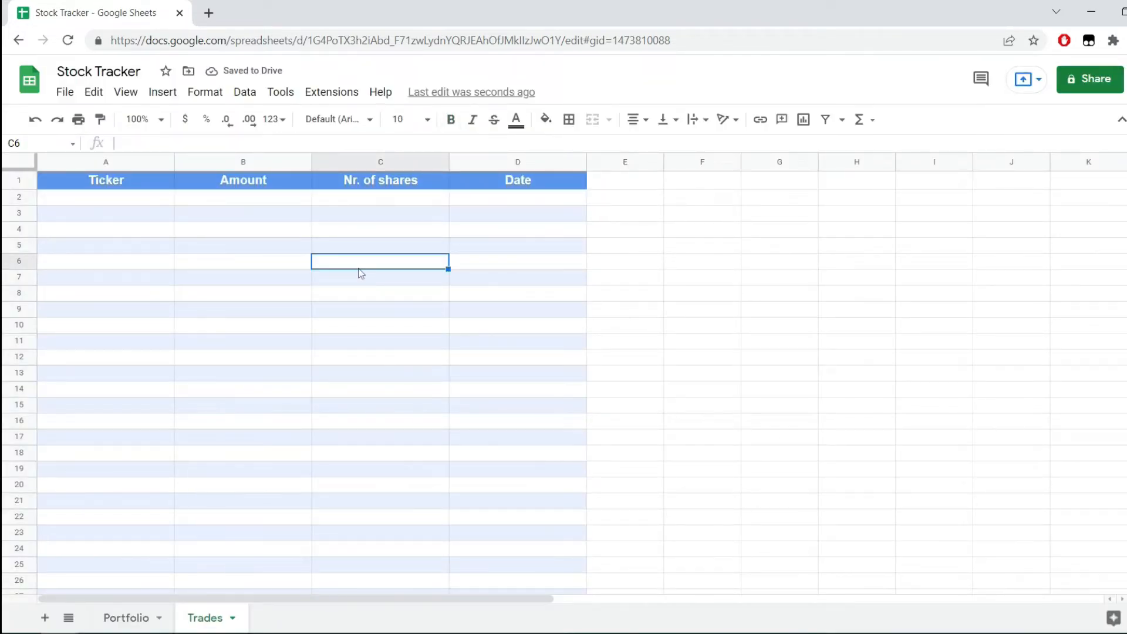
Step: Enter the dates 1/1/2020 and 2/1/2020 in D2 and D3 of the Date column
click(581, 197)
text(1/1/2020)
key(Return)
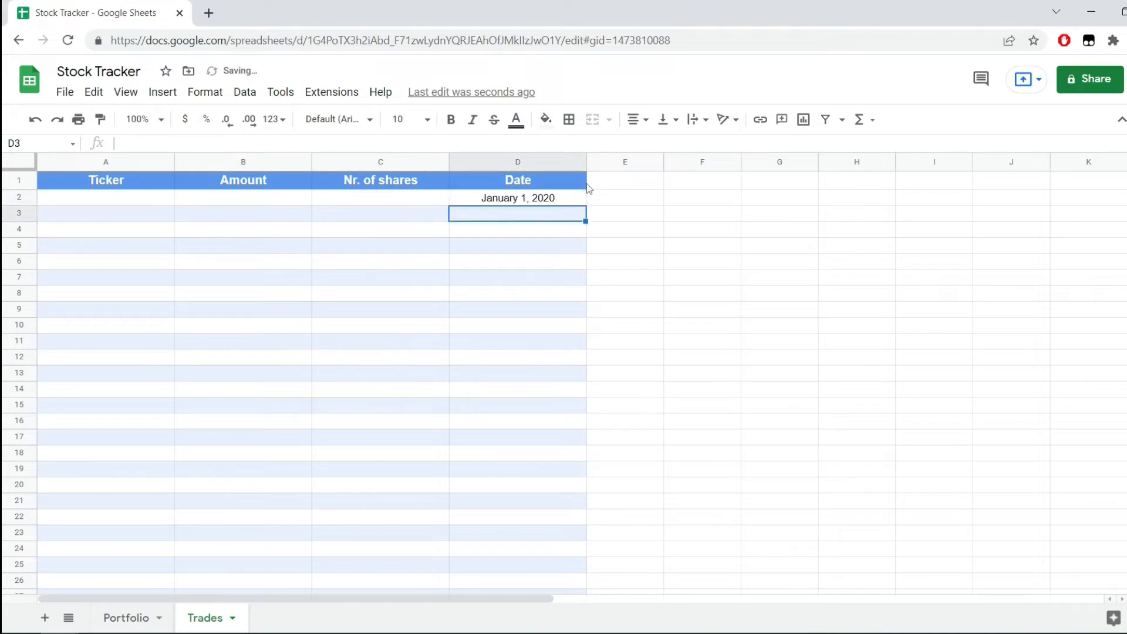
text(2/1/20)
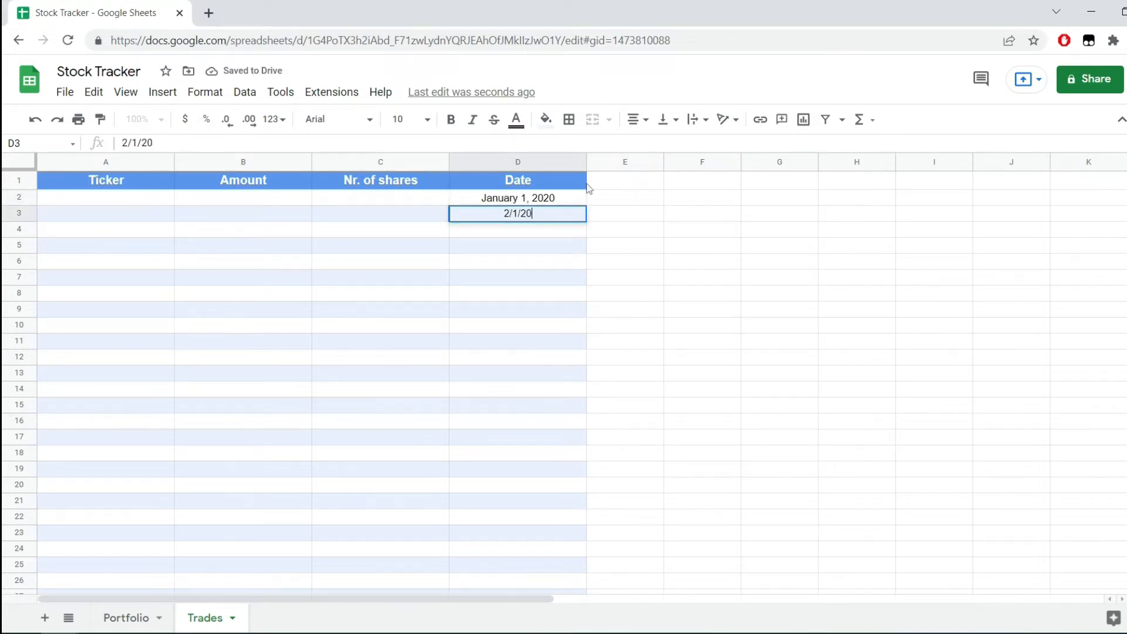
text(20)
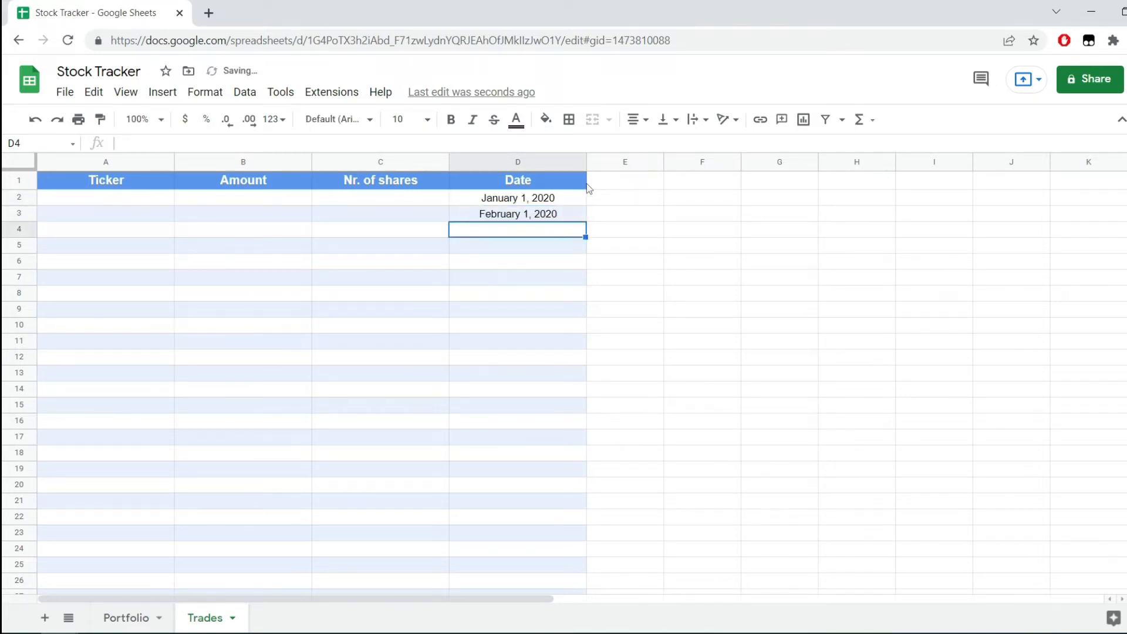
key(Return)
Step: Extend the monthly date series from D2:D3 down to D27
drag(561, 200, 562, 600)
scroll(585, 409, down, 2)
scroll(576, 382, up, 2)
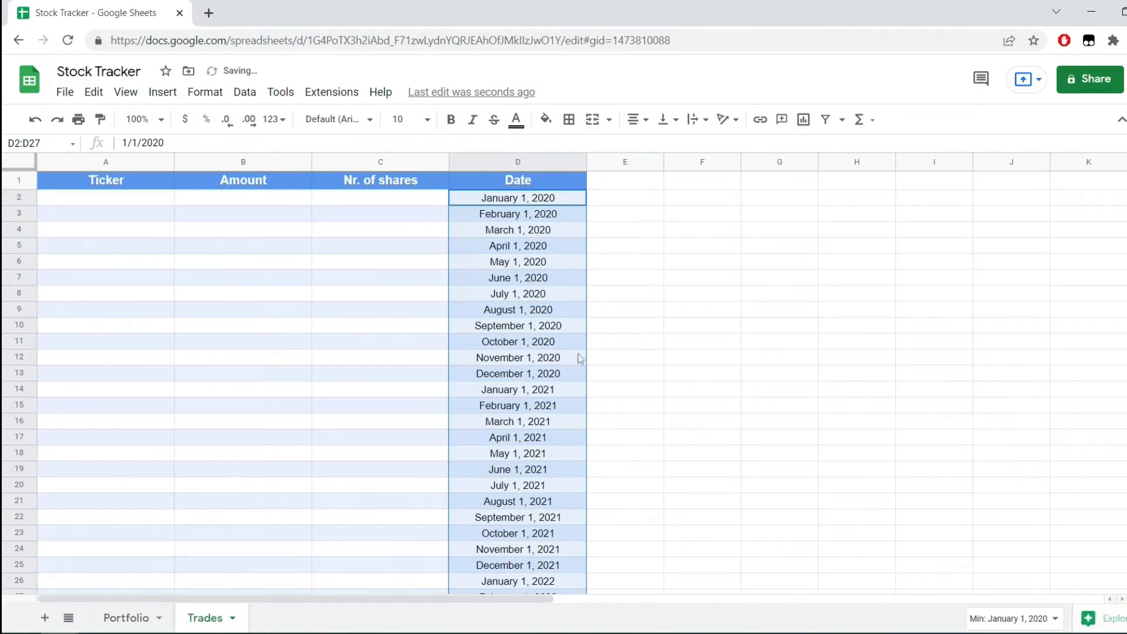
scroll(675, 315, down, 2)
scroll(675, 316, up, 2)
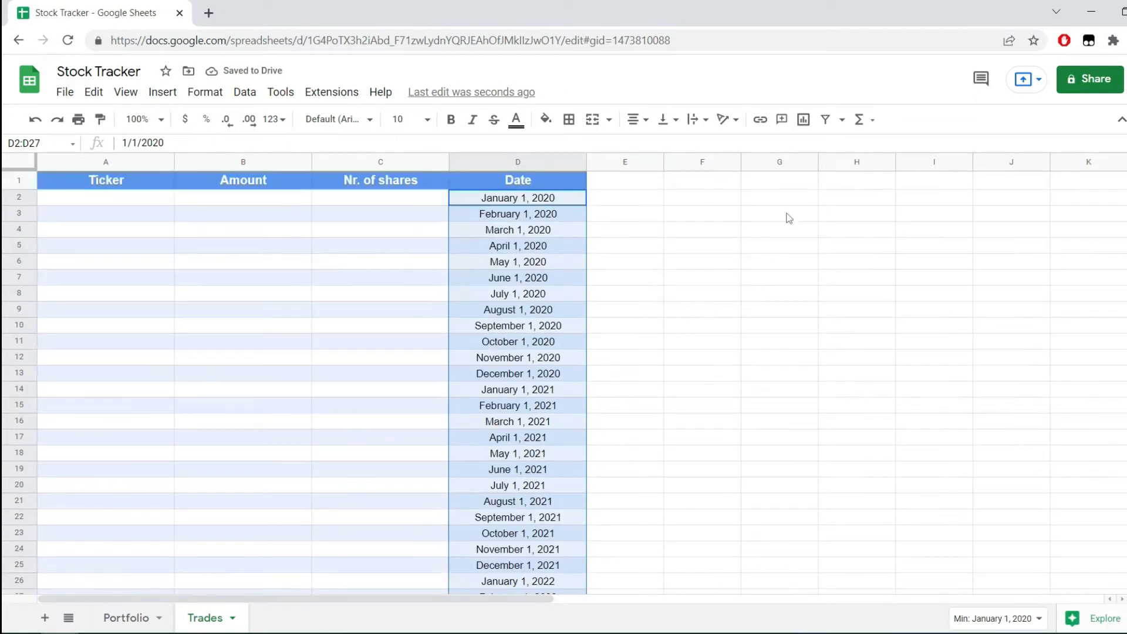
Step: Enter an amount of 500 in B2 and fill it down the Amount column to B27
click(339, 246)
click(243, 198)
text(50)
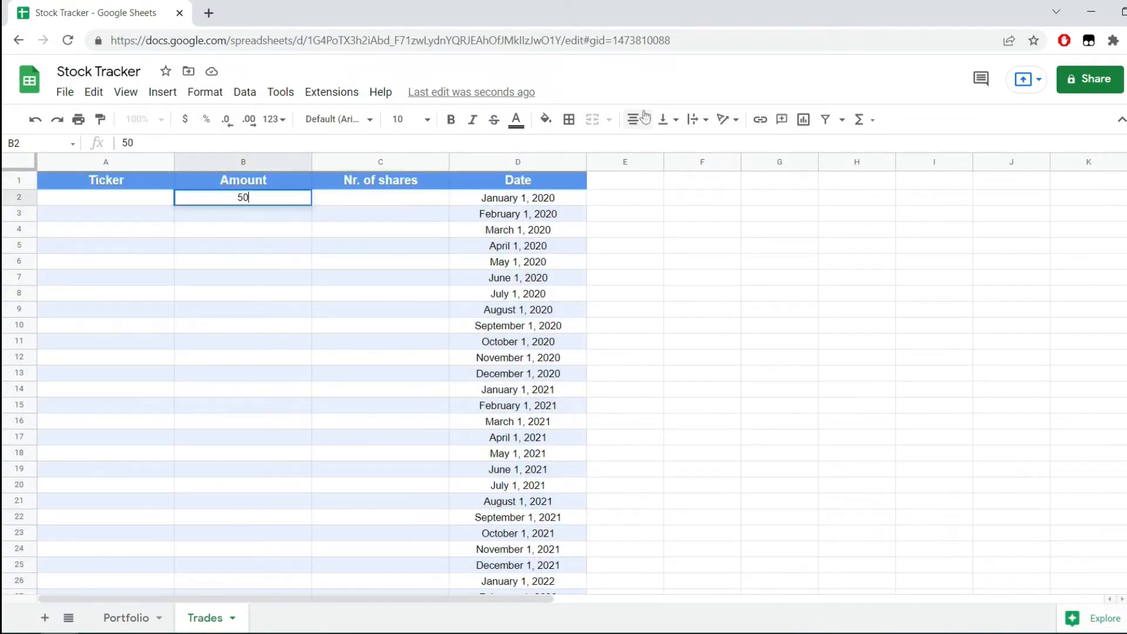
text(0)
key(Return)
click(289, 200)
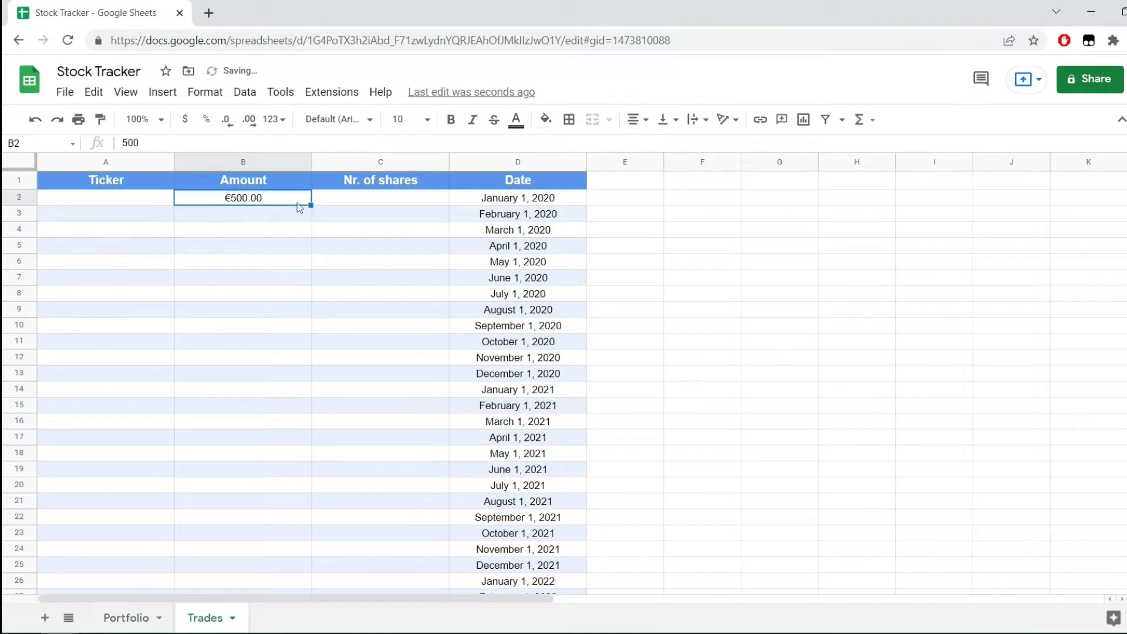
drag(313, 205, 311, 378)
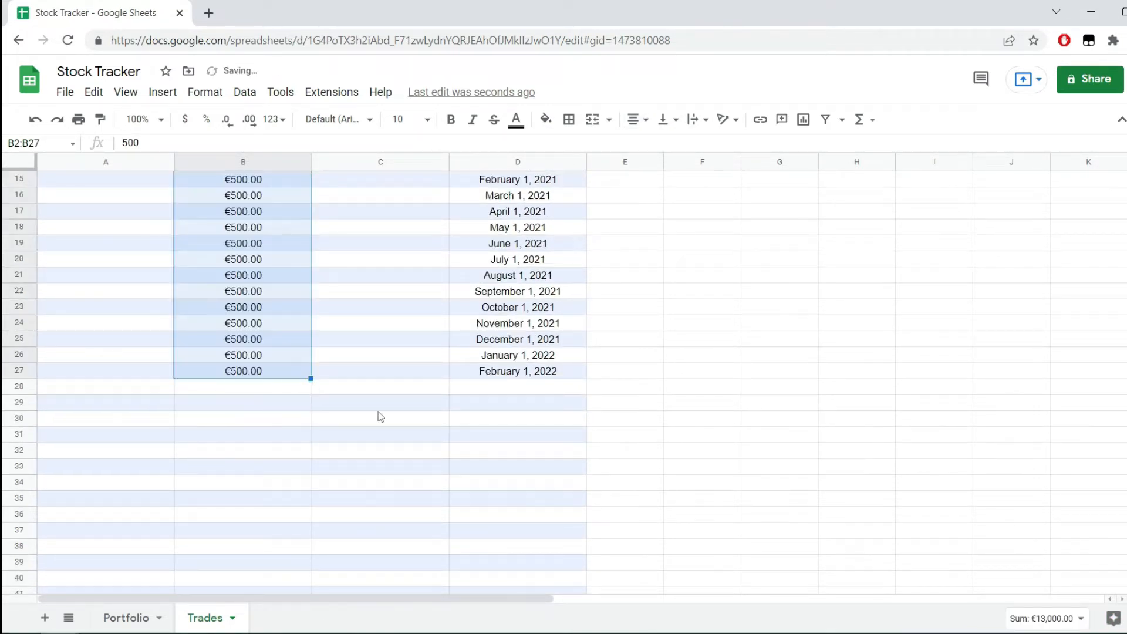
scroll(380, 414, up, 4)
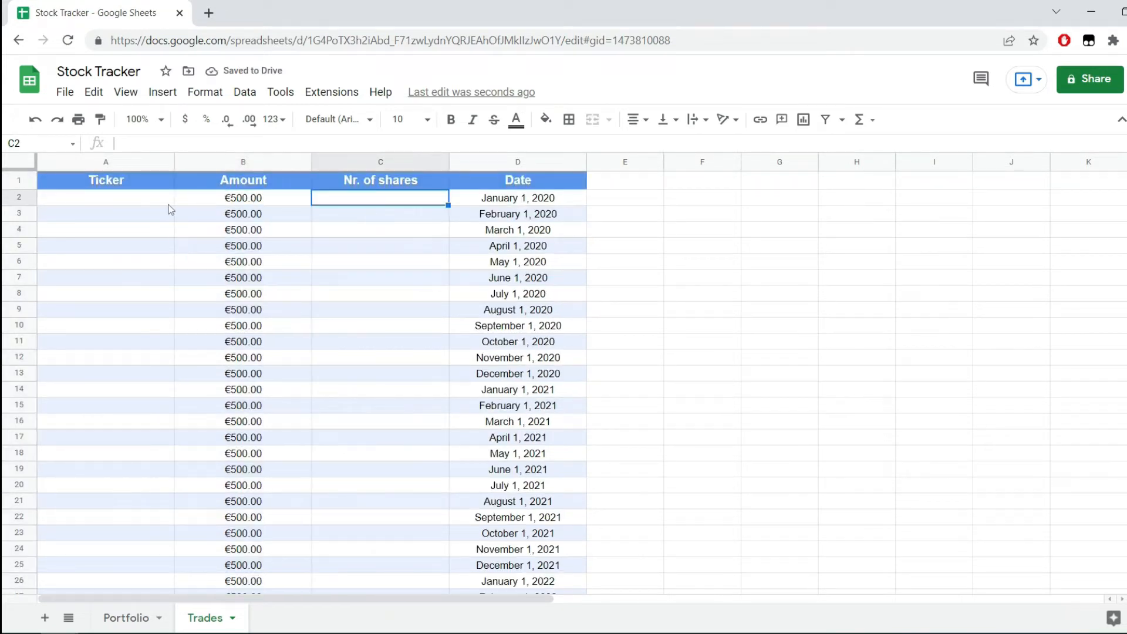
Step: Enter the tickers FB, AAPL, DIS, XOM, TSLA and ATVI in A2:A7
click(106, 198)
text(FB)
key(Return)
text(AAP)
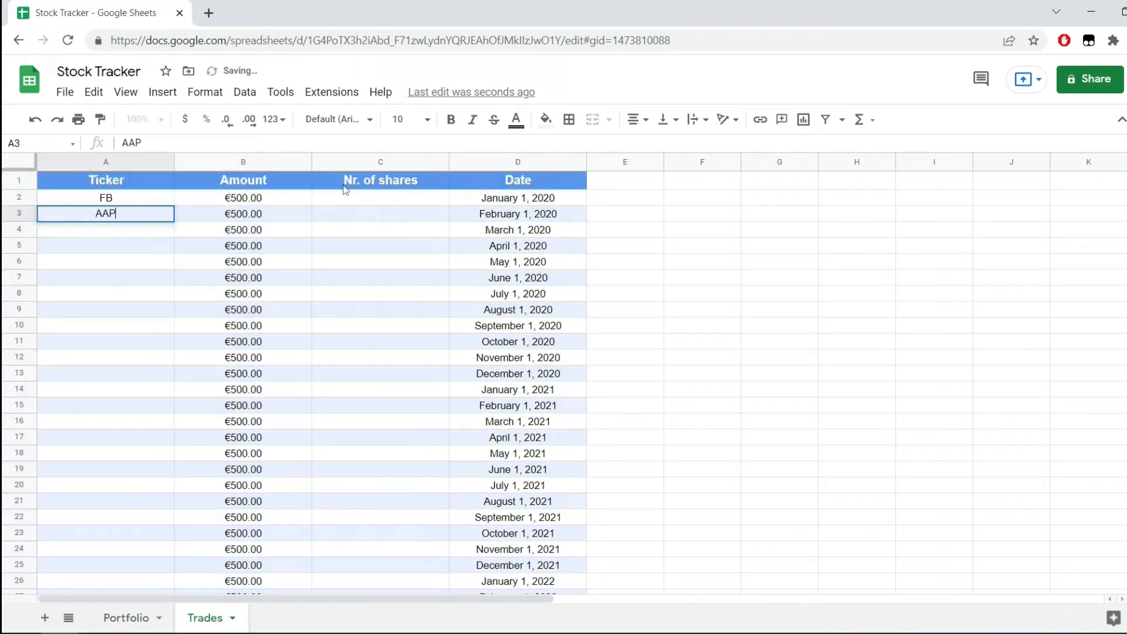
text(L)
key(Return)
text(DIS)
key(Return)
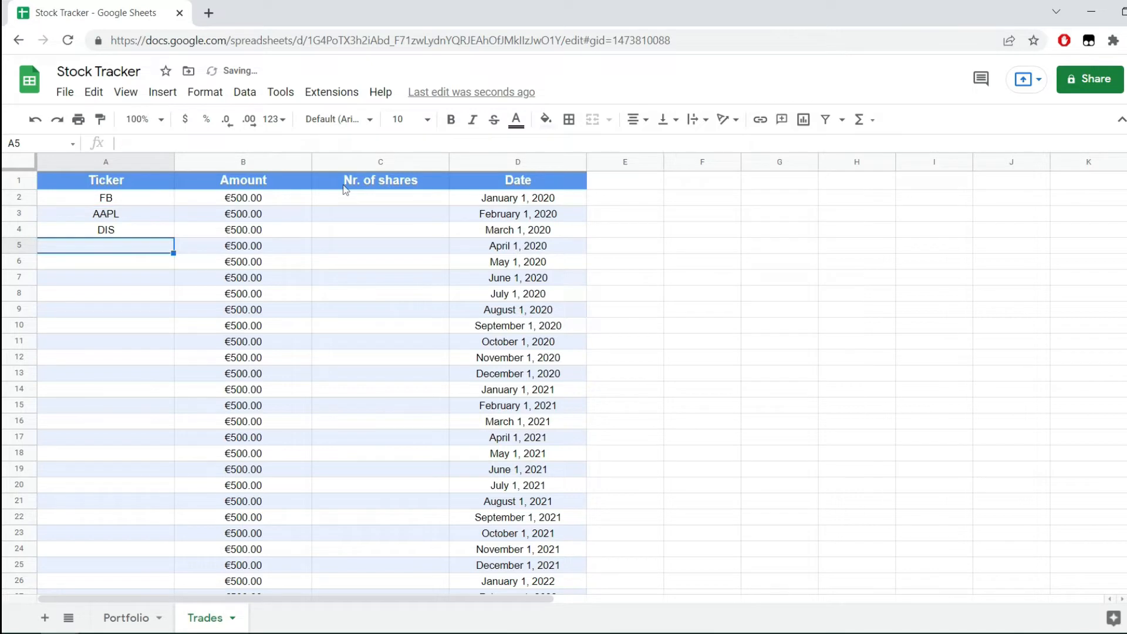
text(XOM)
key(Return)
text(TSLA)
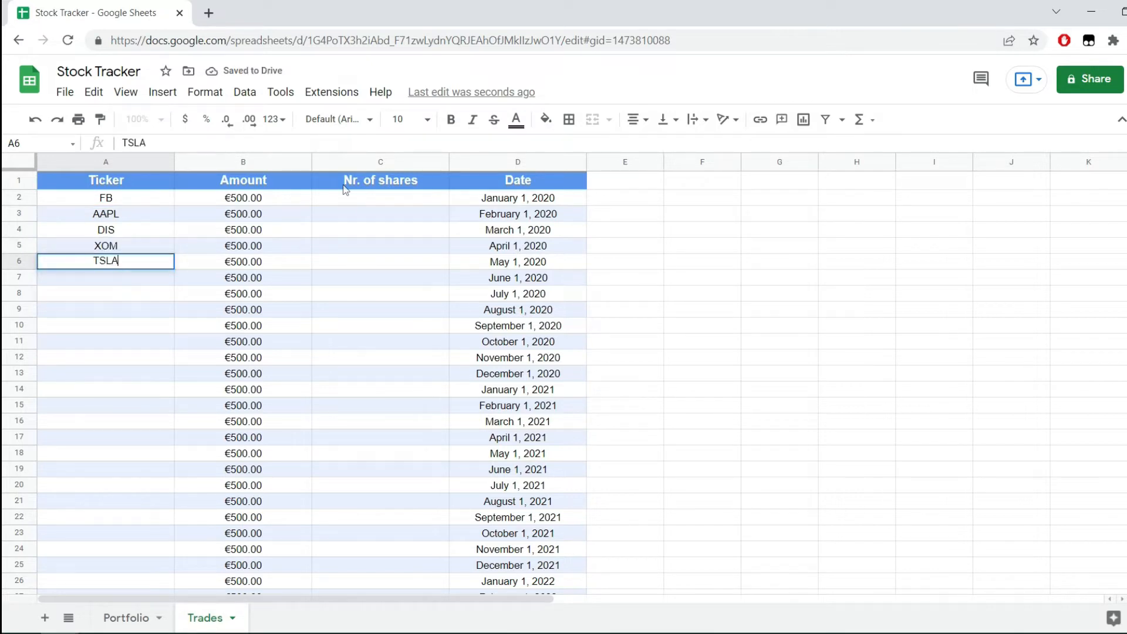
key(Return)
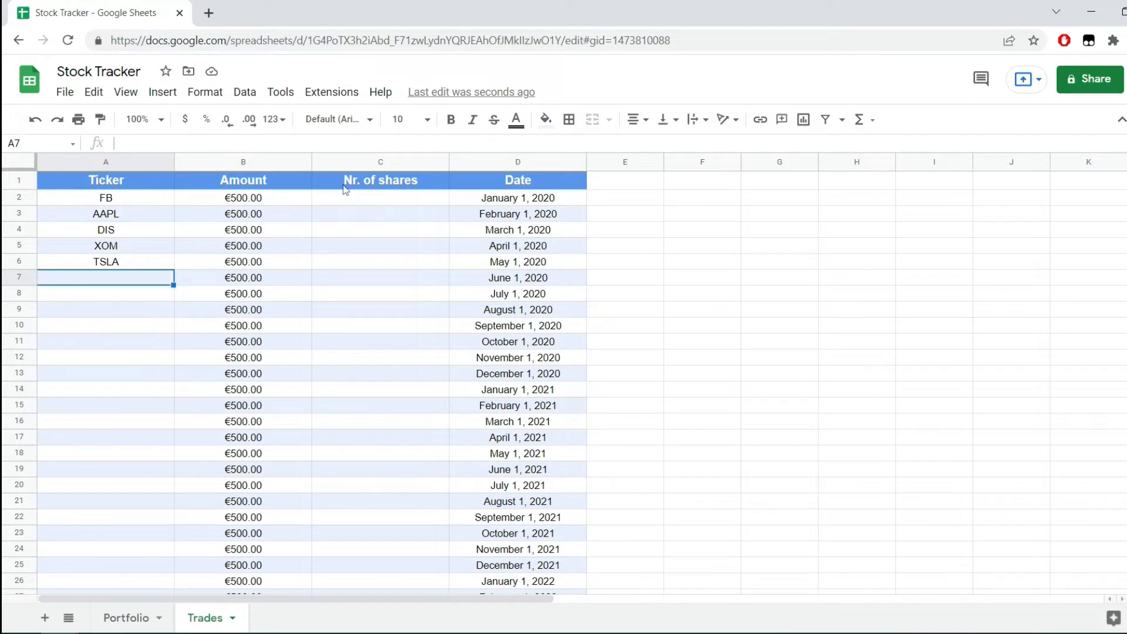
text(ATVI)
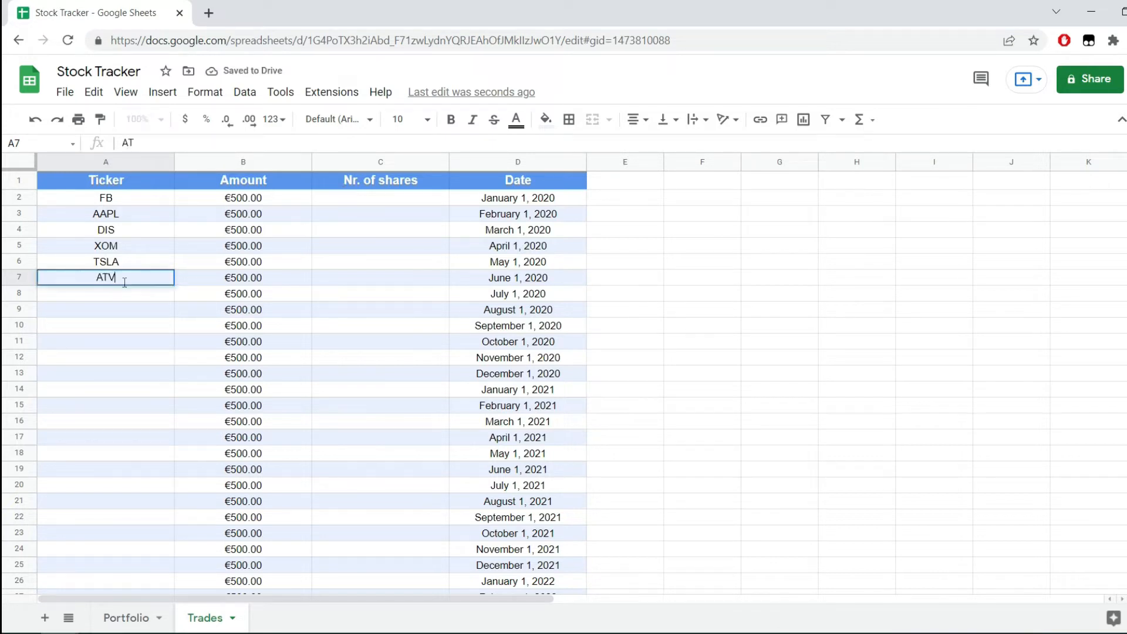
key(Return)
Step: Copy the six tickers in A2:A7 and paste them at A8, A14 and A20
drag(132, 197, 124, 278)
key(ctrl+c)
click(121, 296)
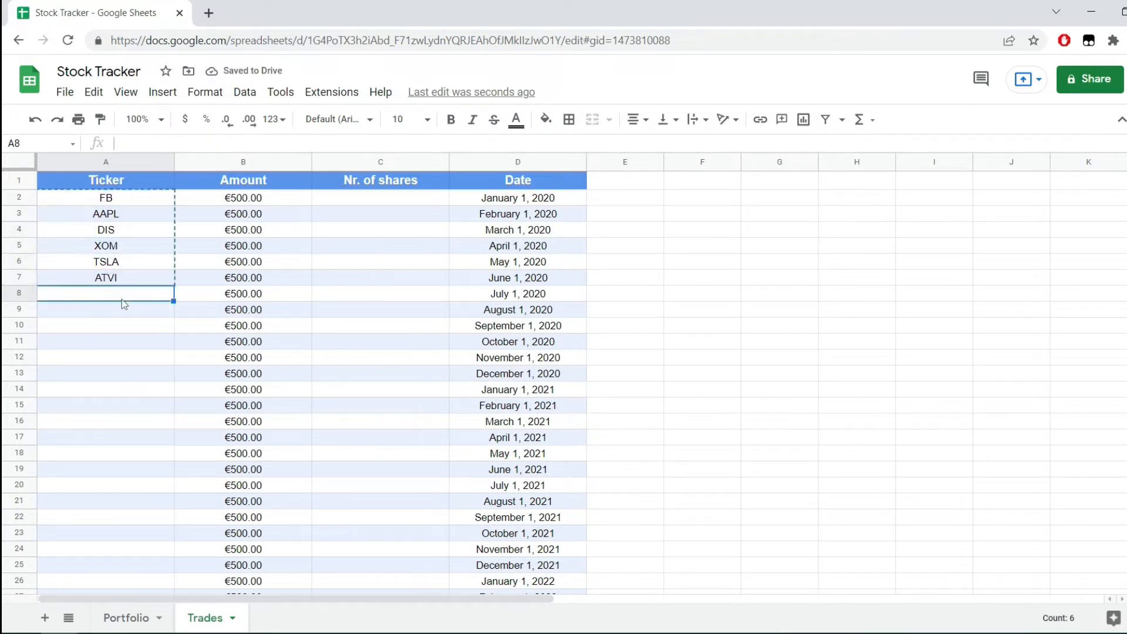
key(ctrl+v)
click(108, 390)
key(ctrl+v)
scroll(121, 409, down, 2)
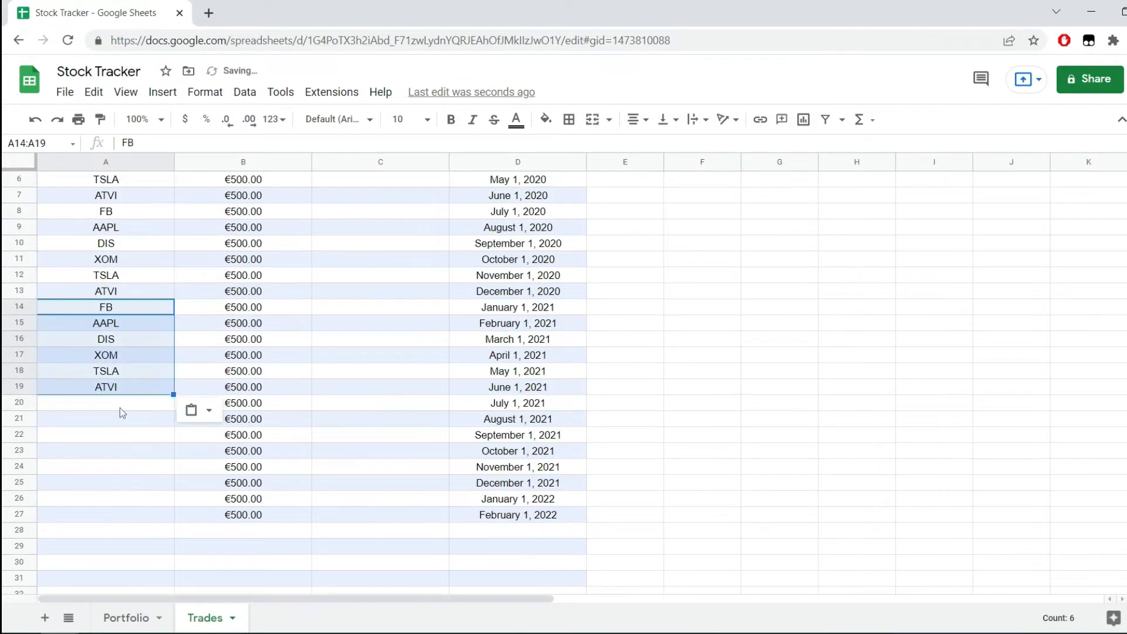
click(121, 407)
key(ctrl+v)
Step: Complete the Ticker column with FB in A26 and AAPL in A27
click(139, 499)
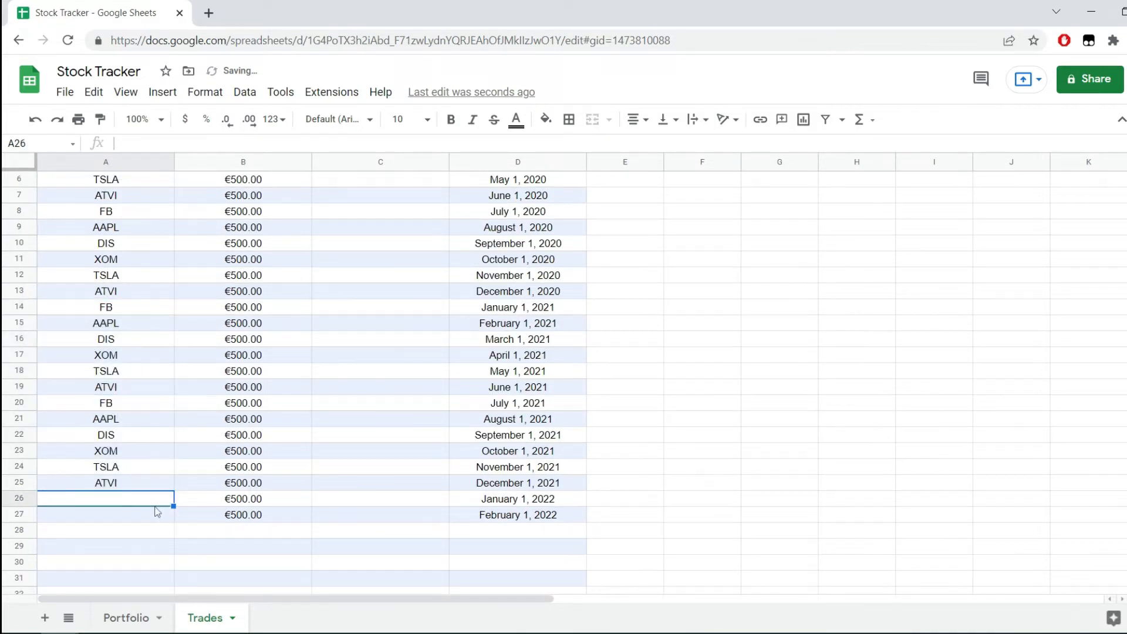
text(FB)
key(Return)
text(AAPL)
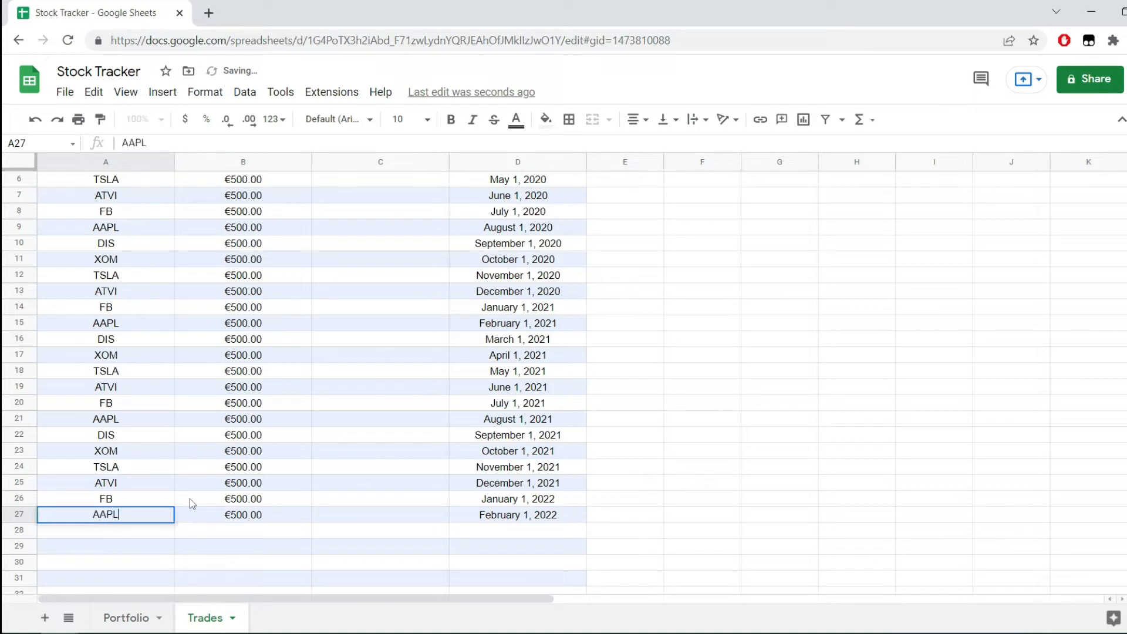
key(Return)
scroll(191, 460, up, 2)
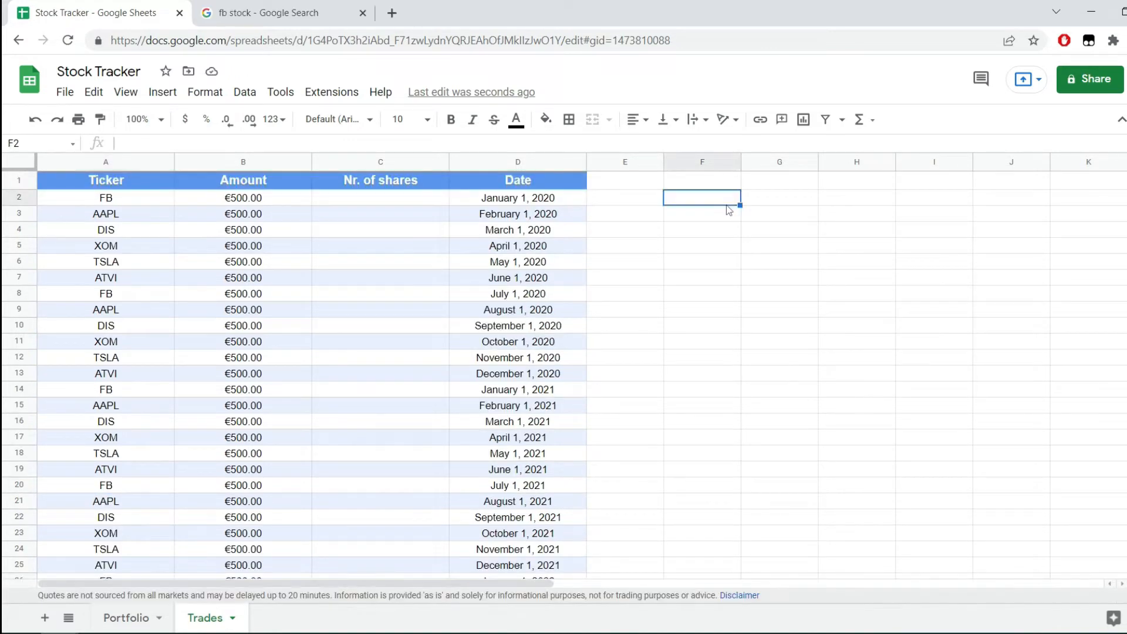
Step: Enter =GOOGLEFINANCE(A2,"price",D2) in F2 to fetch the first trade's historical price
text(=GOOGLEFINANCE()
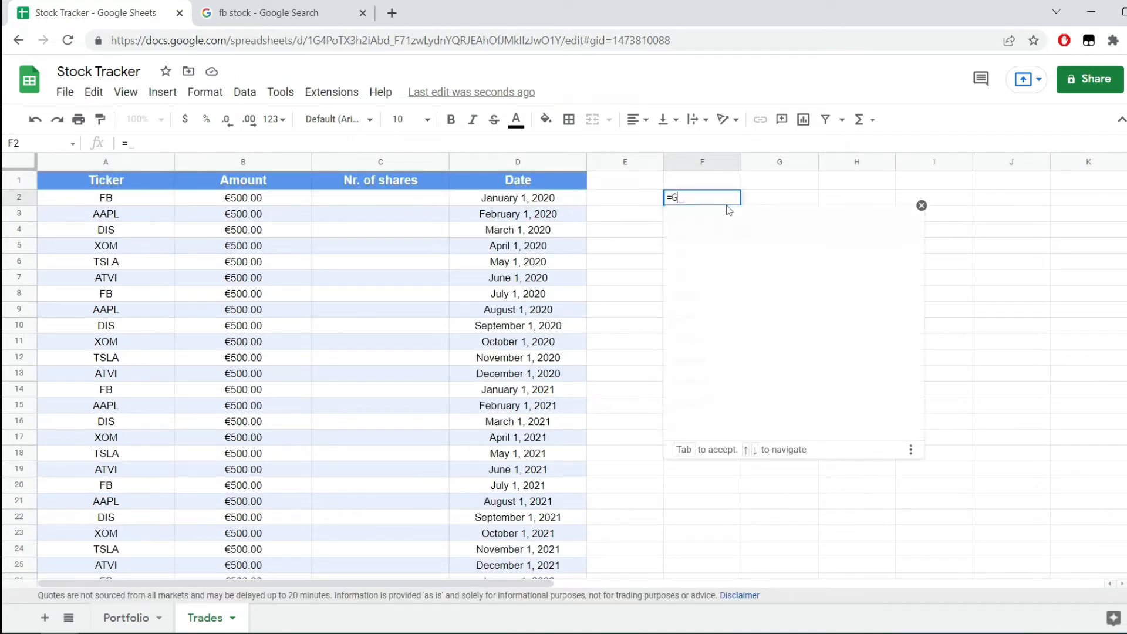
click(104, 200)
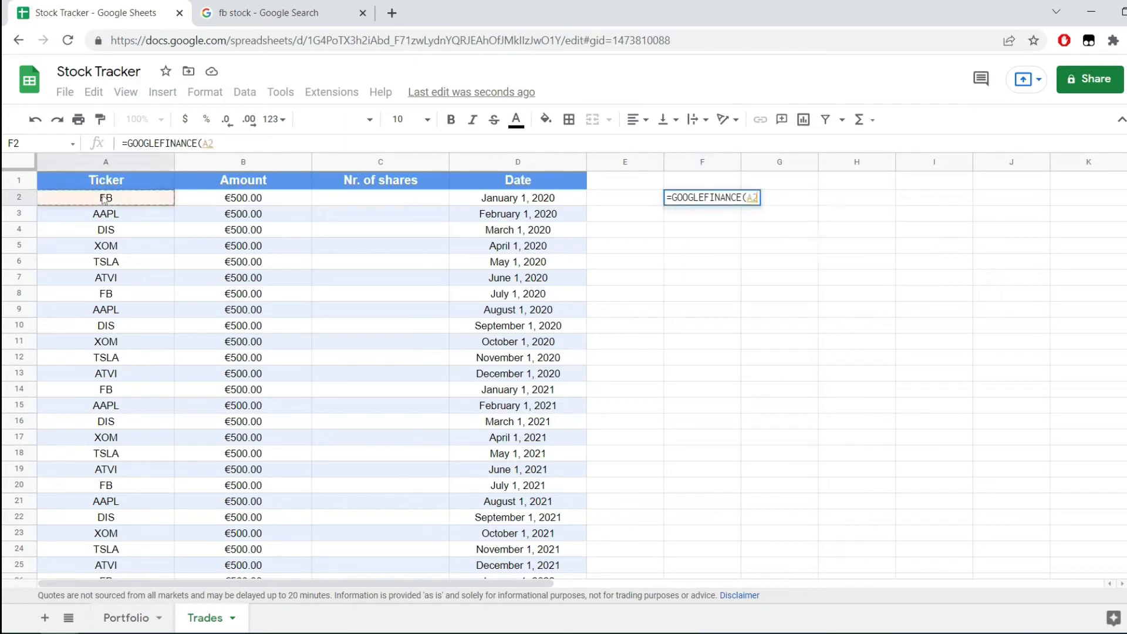
text(,)
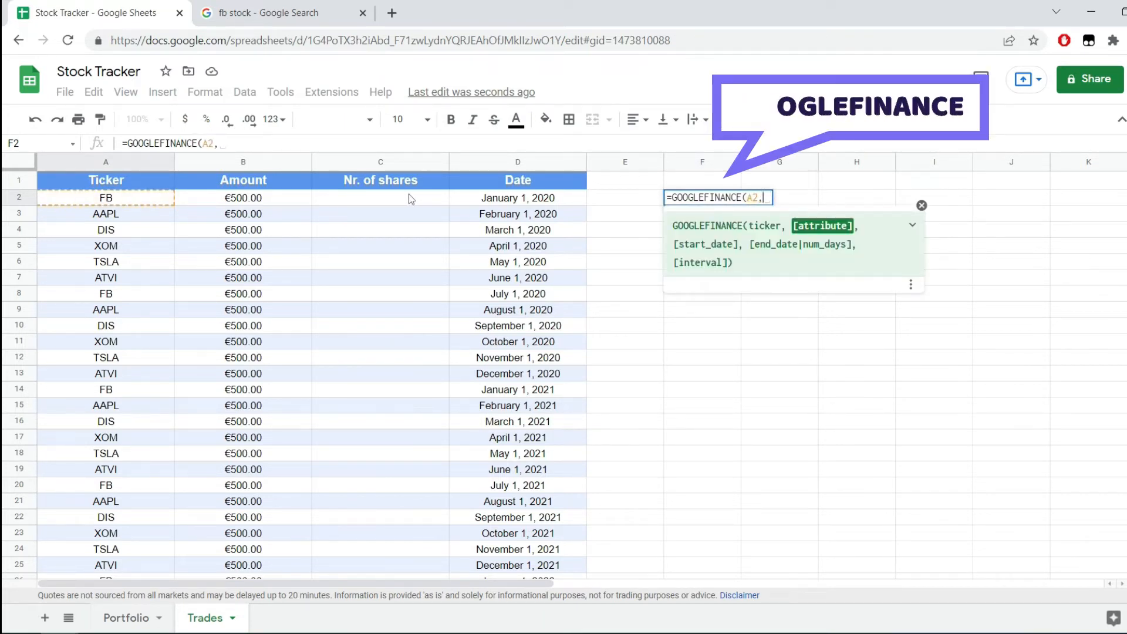
text("price",)
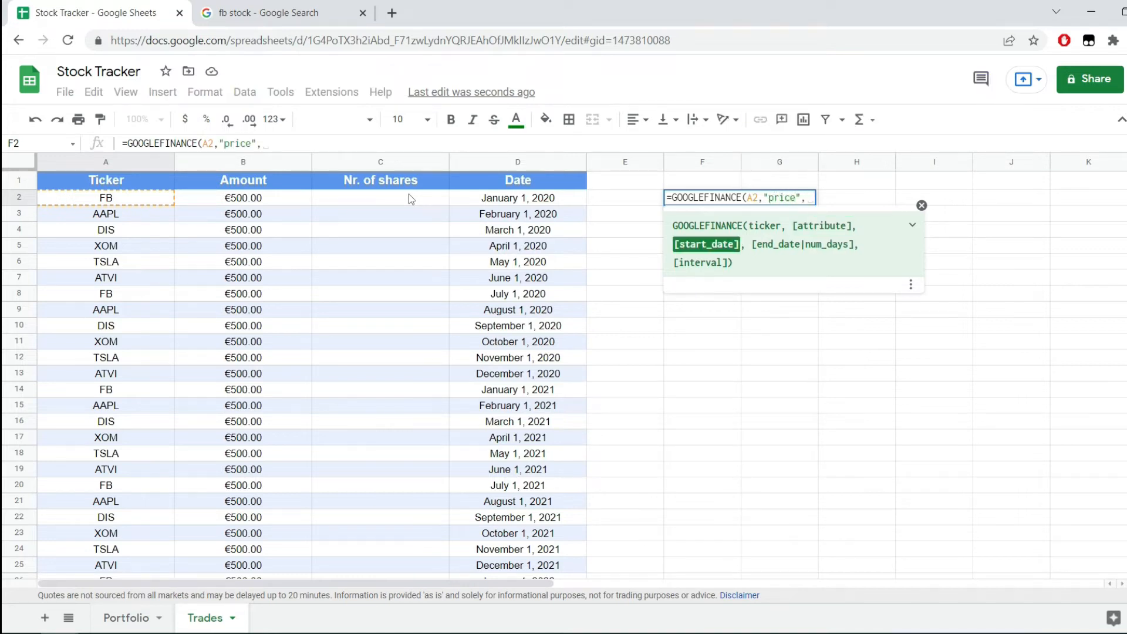
click(492, 201)
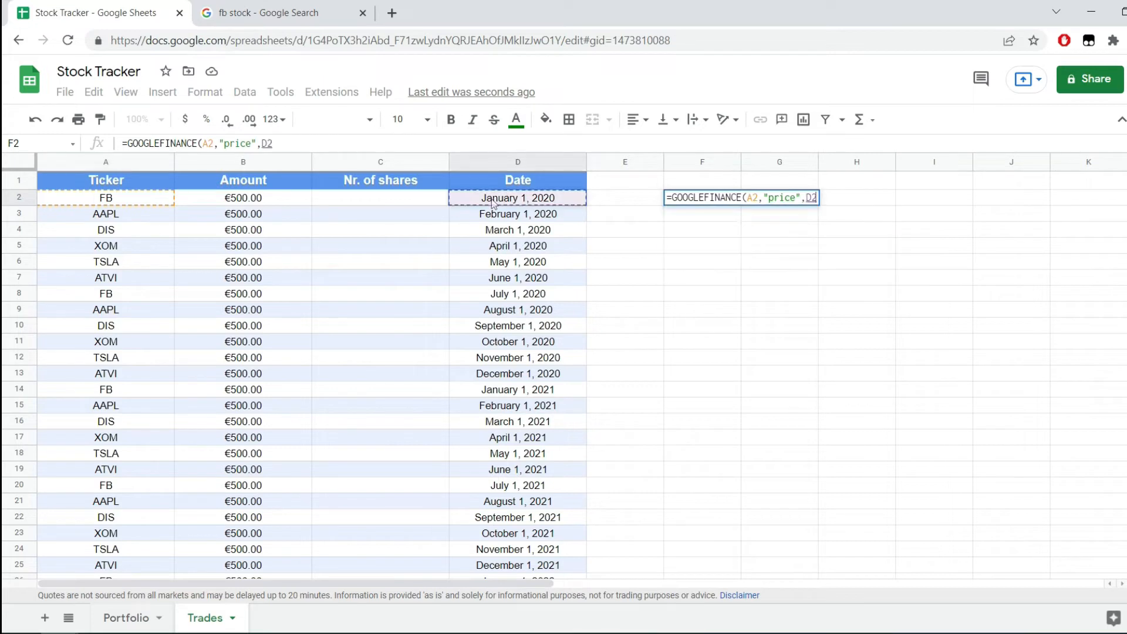
text())
key(Return)
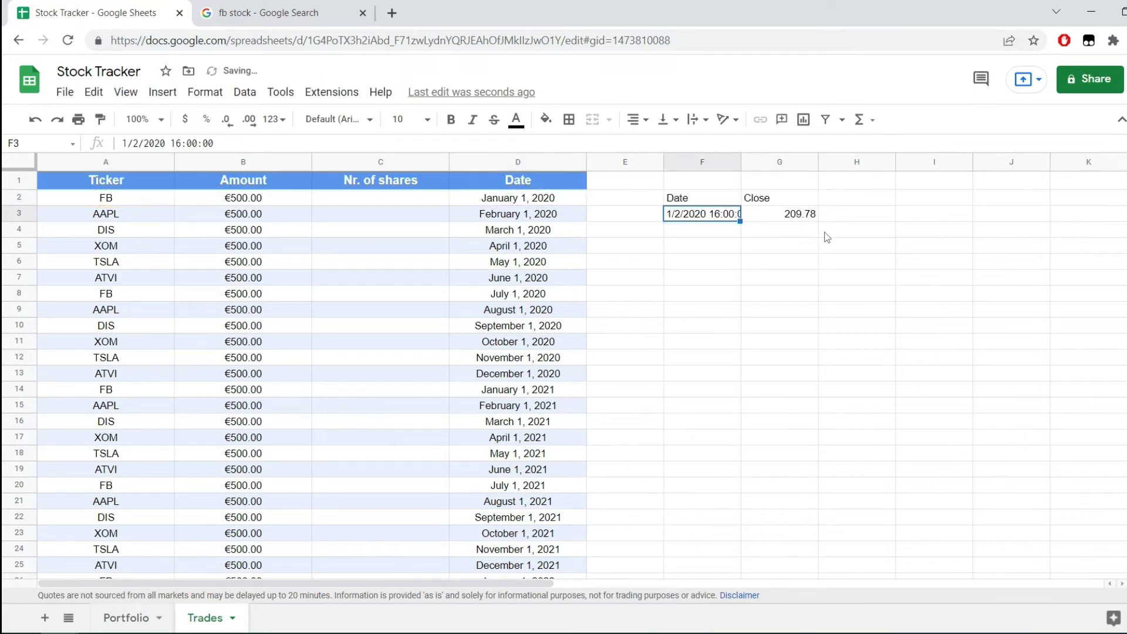
Step: Compare the closing price in G3 with the 5-year chart in the "fb stock" Google search tab, and return to the spreadsheet
drag(724, 204, 807, 220)
click(804, 218)
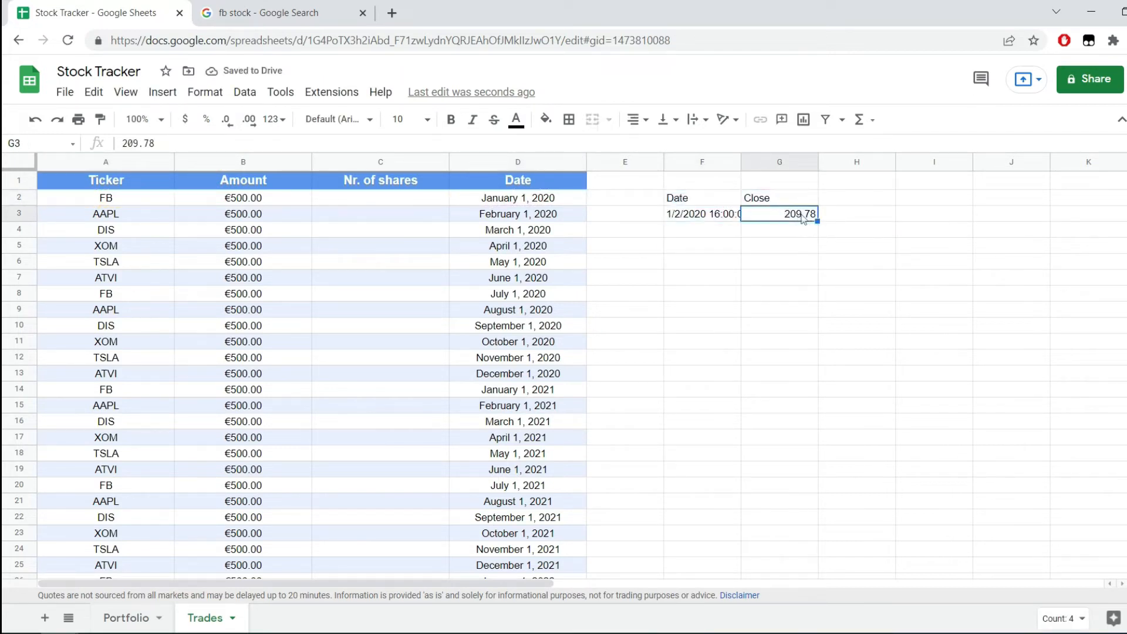
click(265, 13)
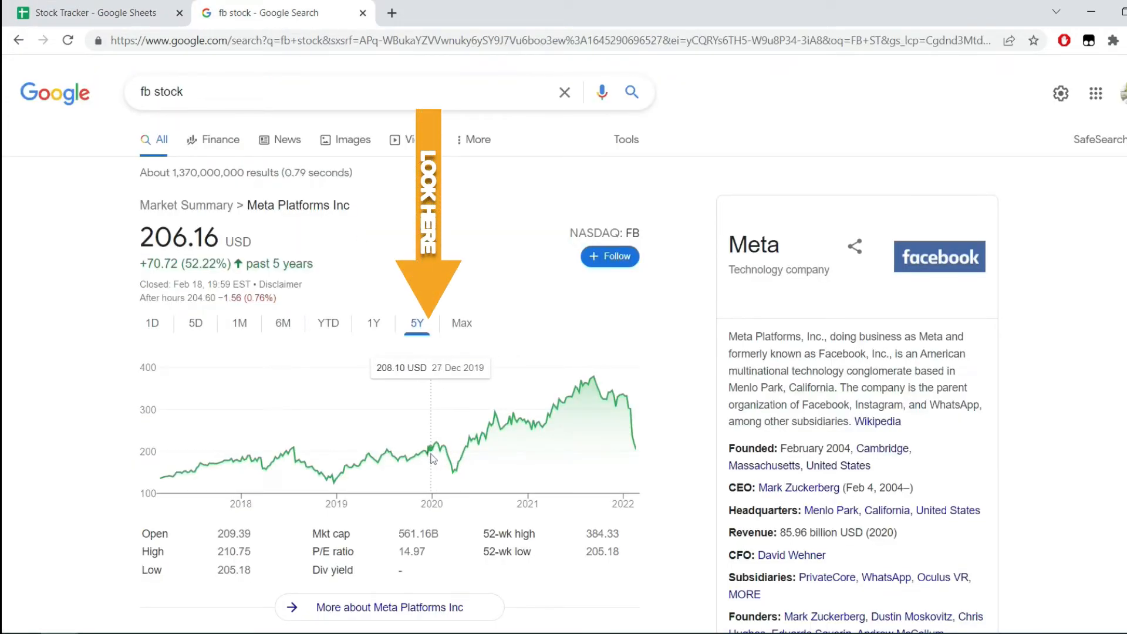
click(94, 13)
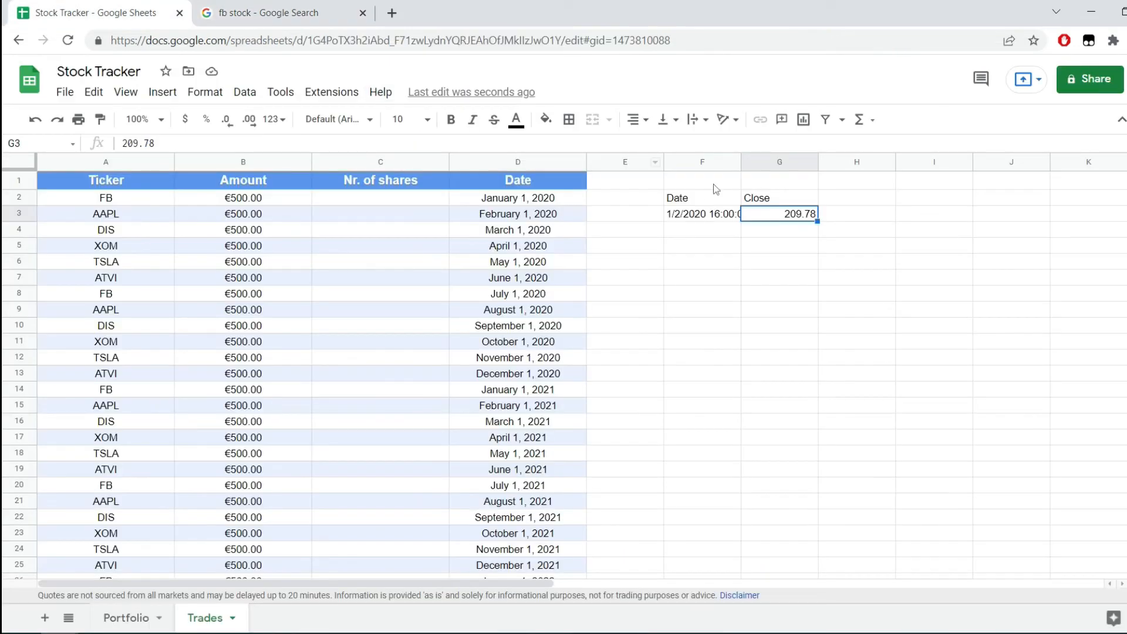
Step: Copy the GOOGLEFINANCE formula text from F2 and clear the test results in F1:G4
click(771, 197)
click(704, 202)
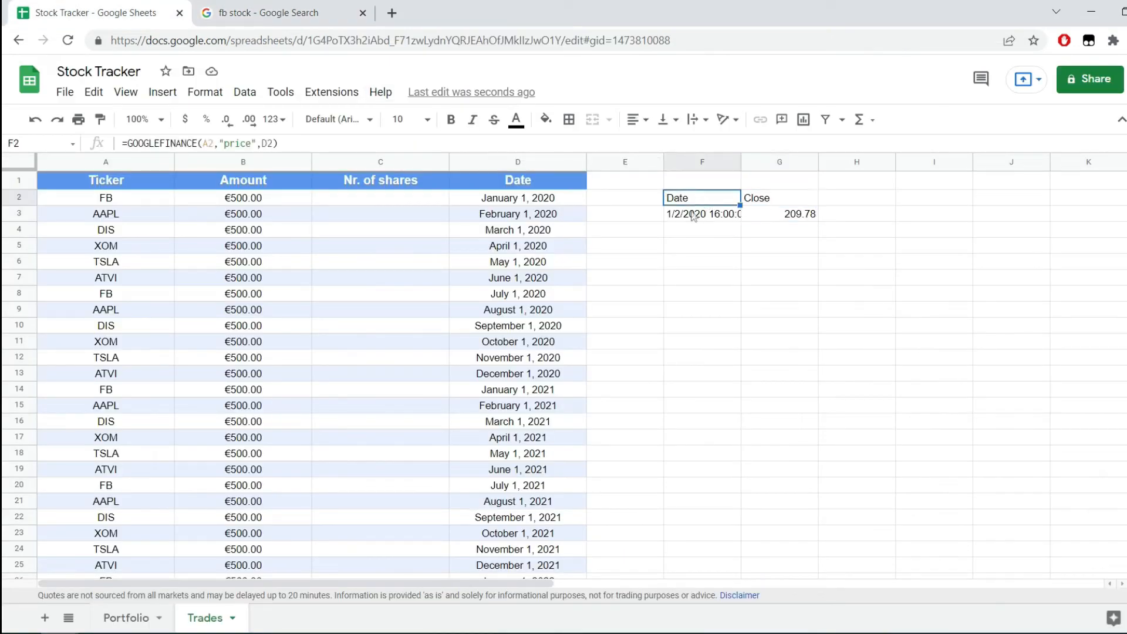
drag(279, 144, 119, 130)
key(ctrl+c)
key(Escape)
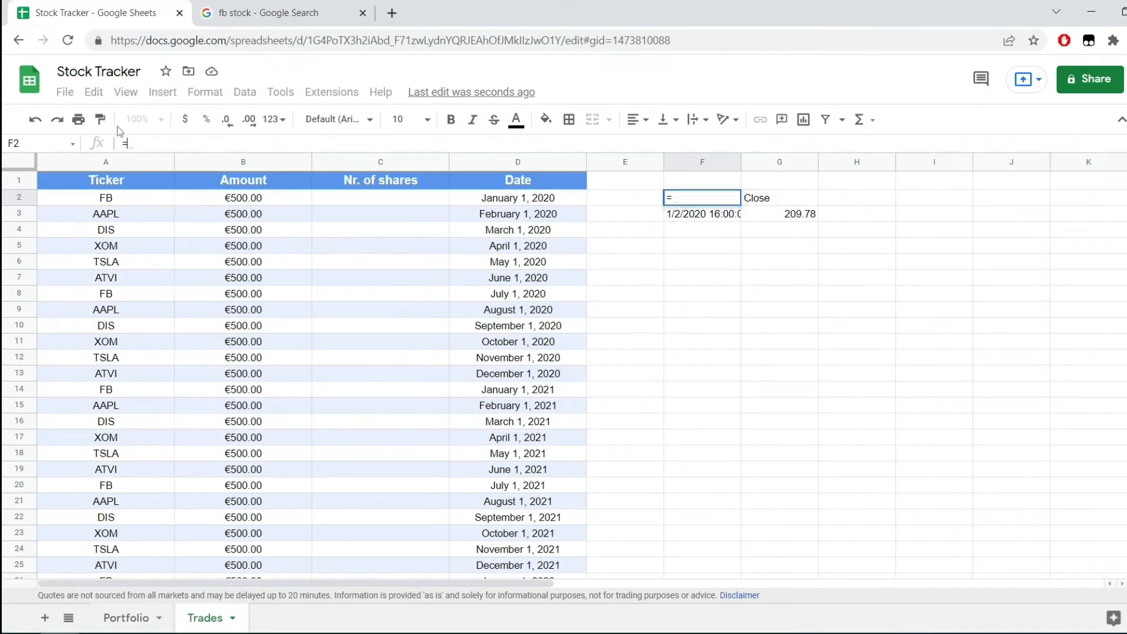
drag(680, 186, 773, 238)
key(Delete)
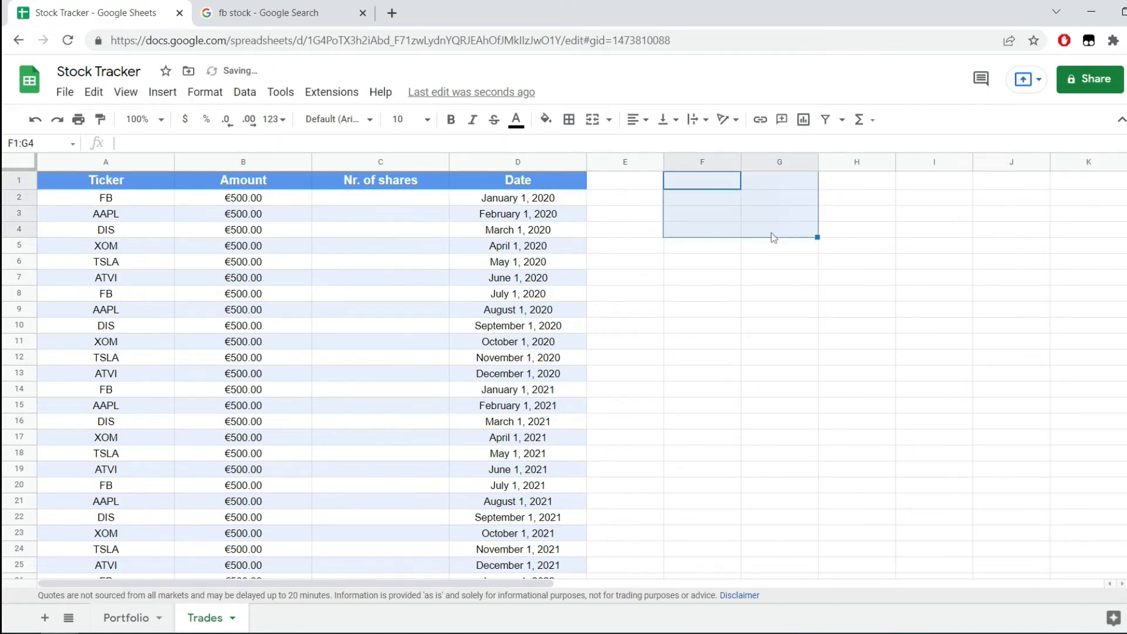
Step: Enter =INDEX(GOOGLEFINANCE(A2,"price",D2),2,2) in C2, reusing the copied formula, to return only the closing price
click(380, 198)
click(200, 143)
text(INDE)
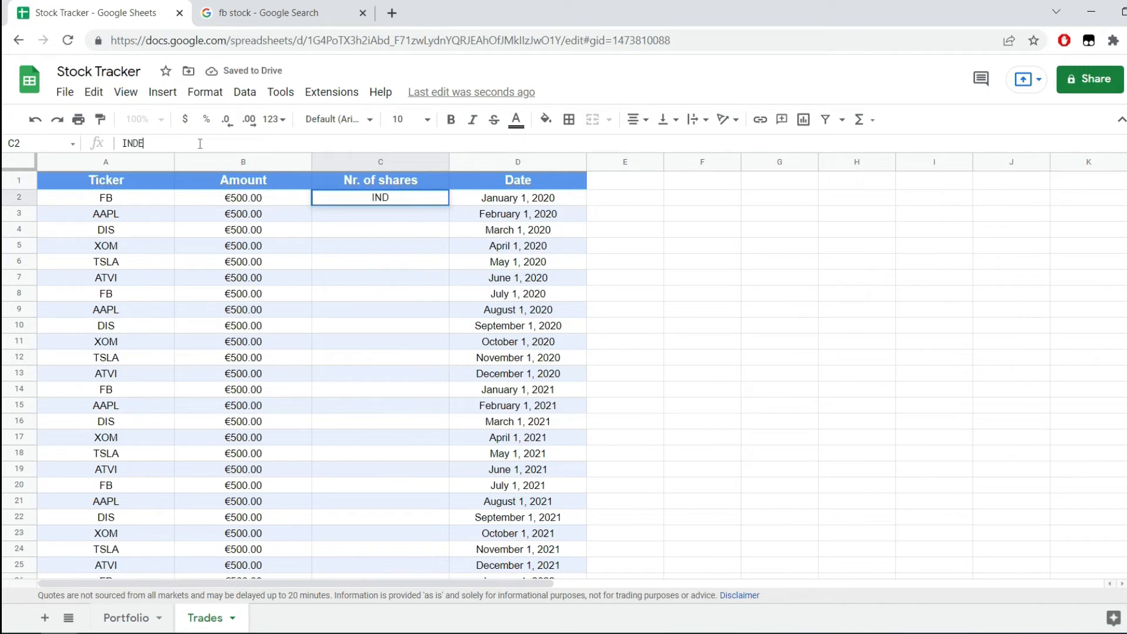
text(X)
key(BackSpace)
key(BackSpace)
key(BackSpace)
key(BackSpace)
key(BackSpace)
text(=INDE)
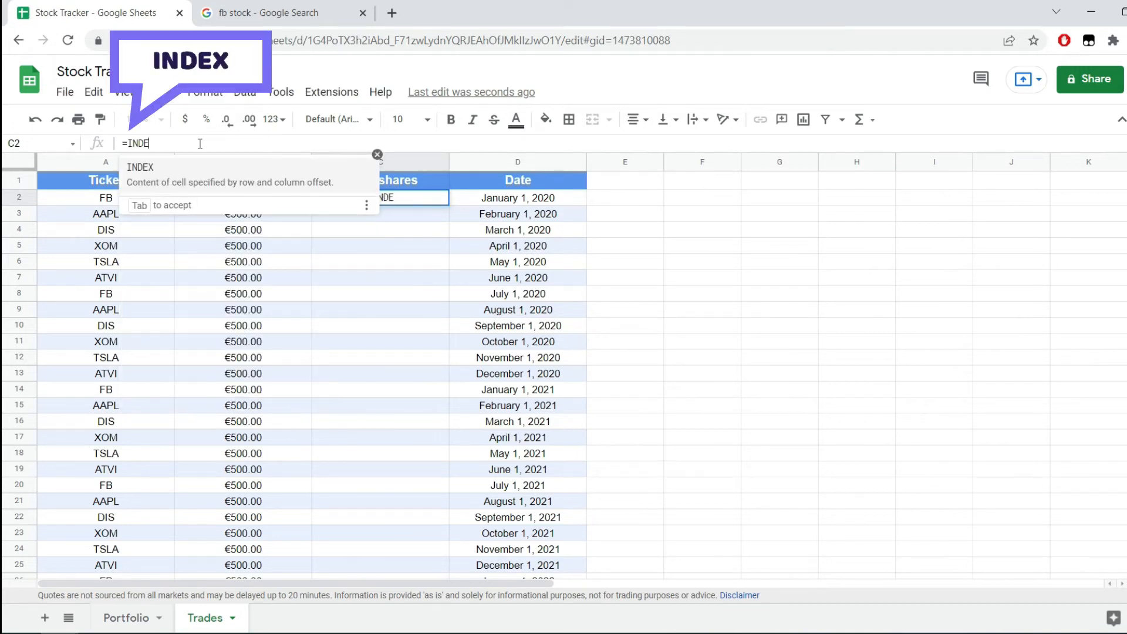
key(Tab)
key(ctrl+v)
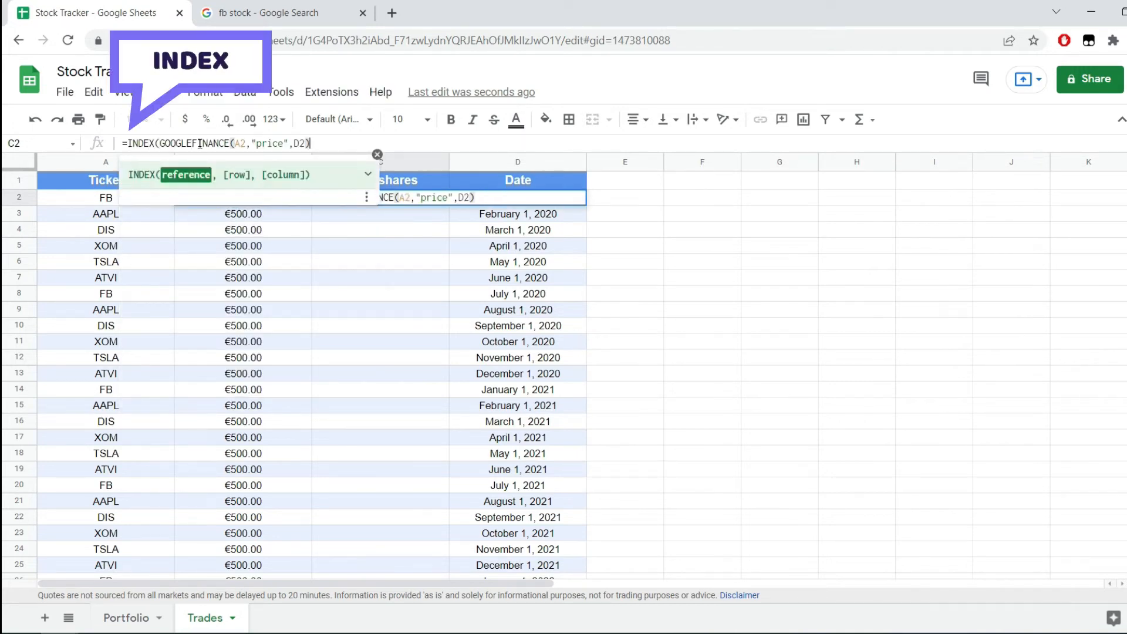
text(,2,2))
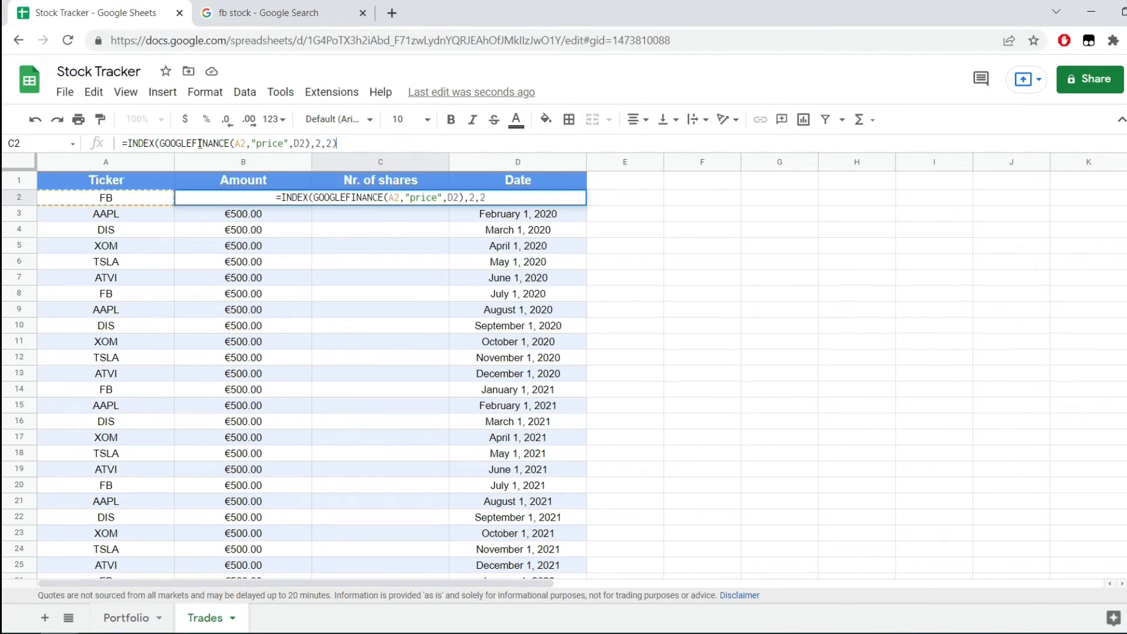
key(Return)
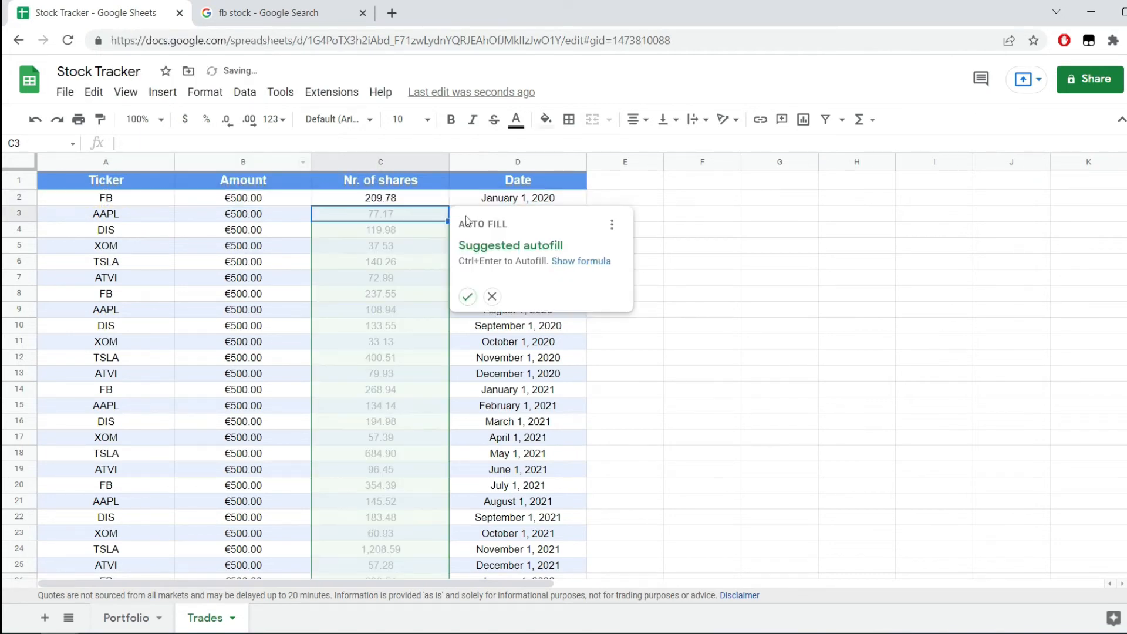
Step: Reject the suggested autofill and extend the C2 formula only to C3
click(492, 296)
key(Up)
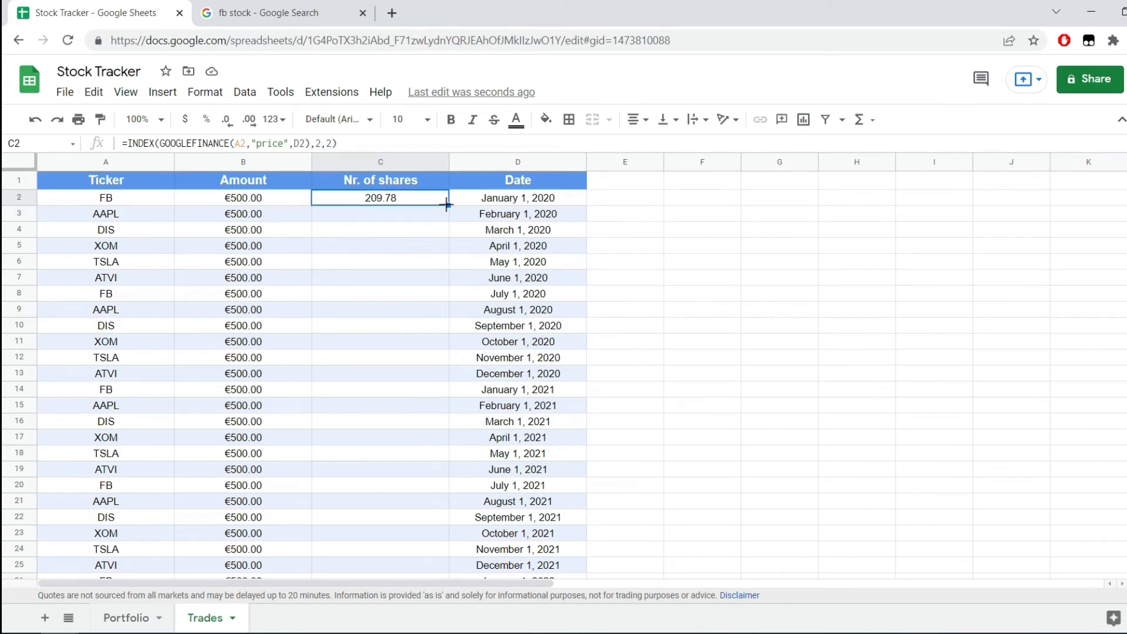
drag(446, 204, 447, 219)
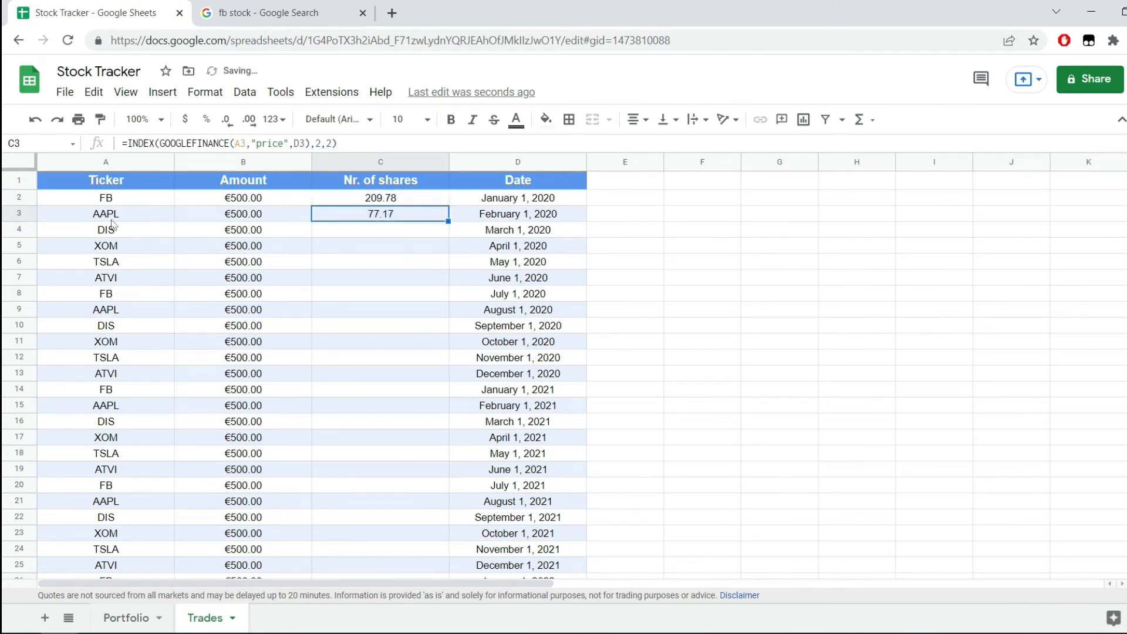
Step: Search Google for "AAPL stock", compare C3 with the 5-year chart around February 2020, and return to the spreadsheet
click(265, 13)
text(AAPL)
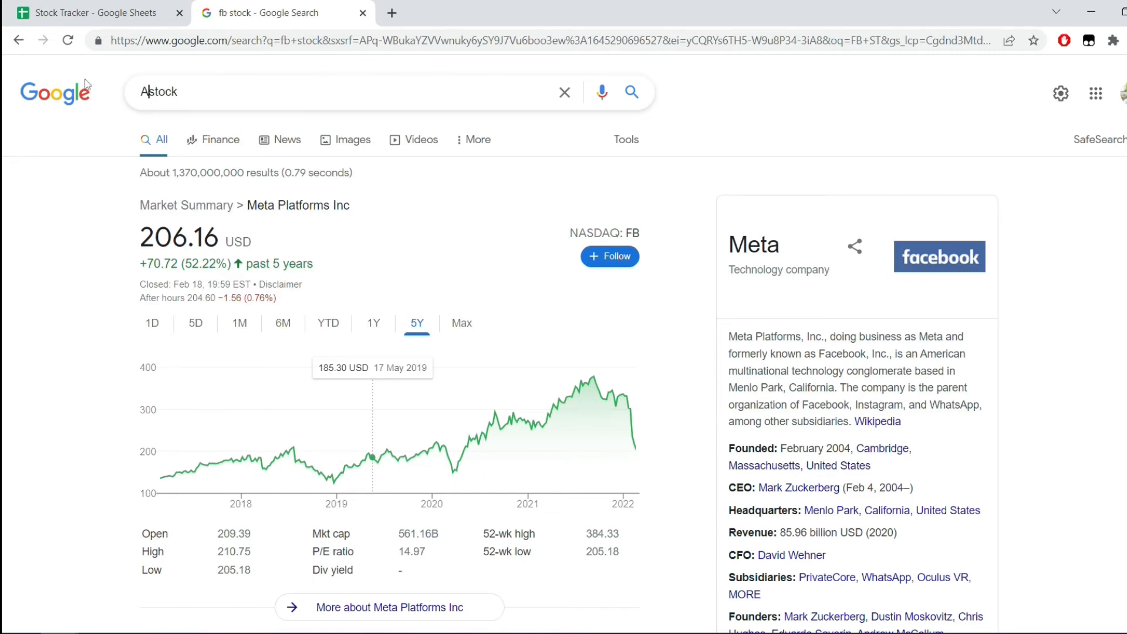
key(Return)
key(ctrl+shift+Tab)
click(278, 9)
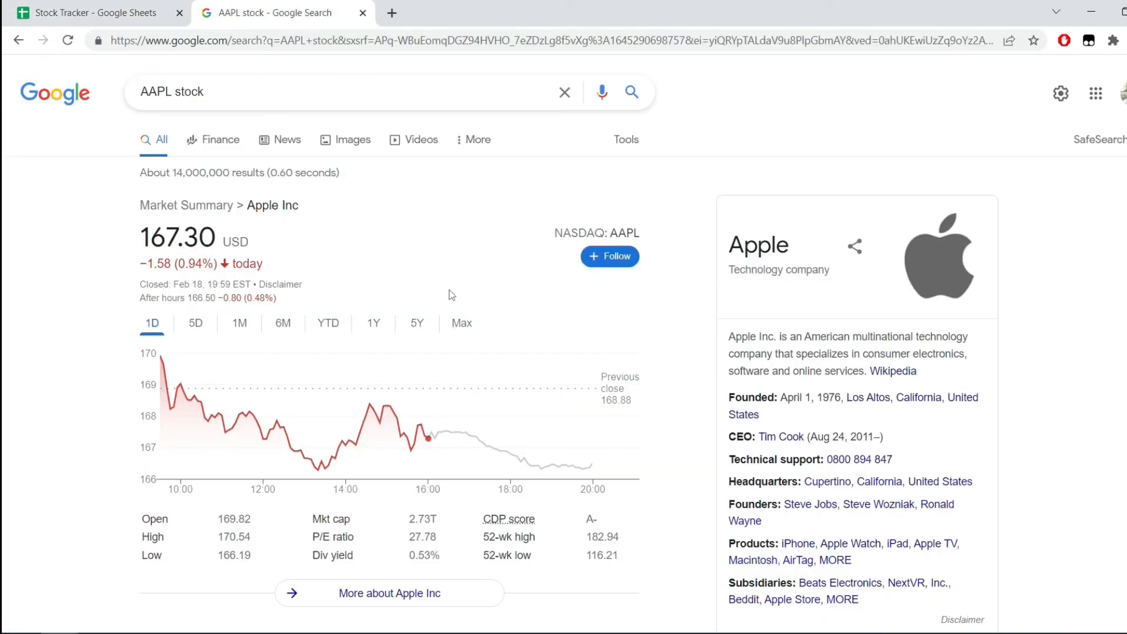
click(418, 324)
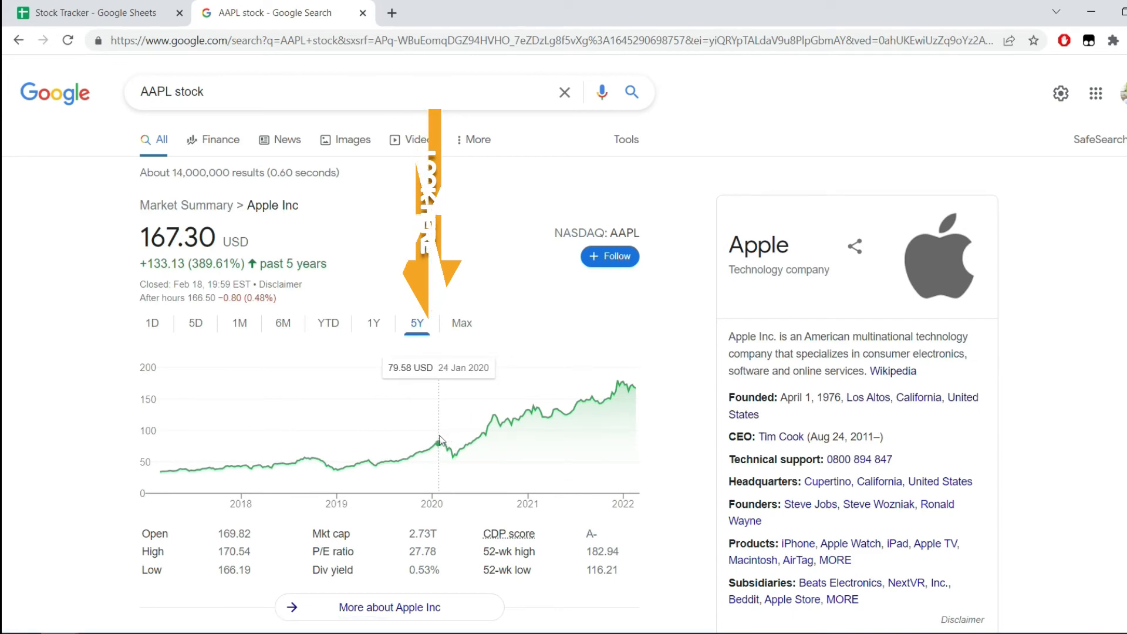
click(103, 7)
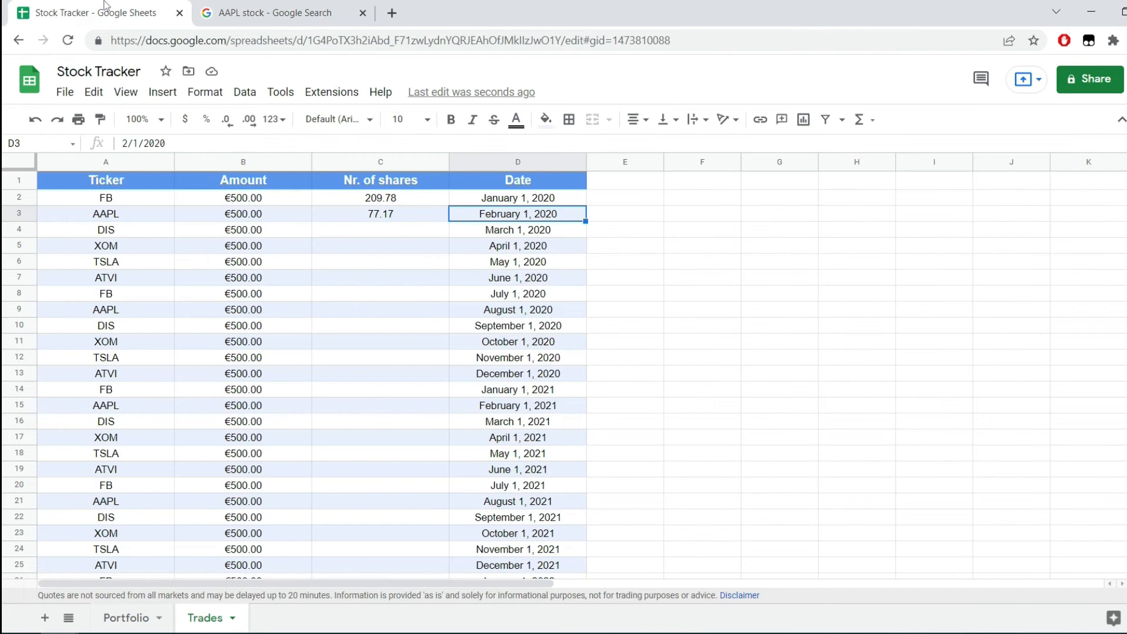
Step: Clear C3 and change the C2 formula to =B2/ INDEX(GOOGLEFINANCE(A2,"price",D2),2,2) to calculate the number of shares
click(367, 214)
key(Delete)
click(350, 198)
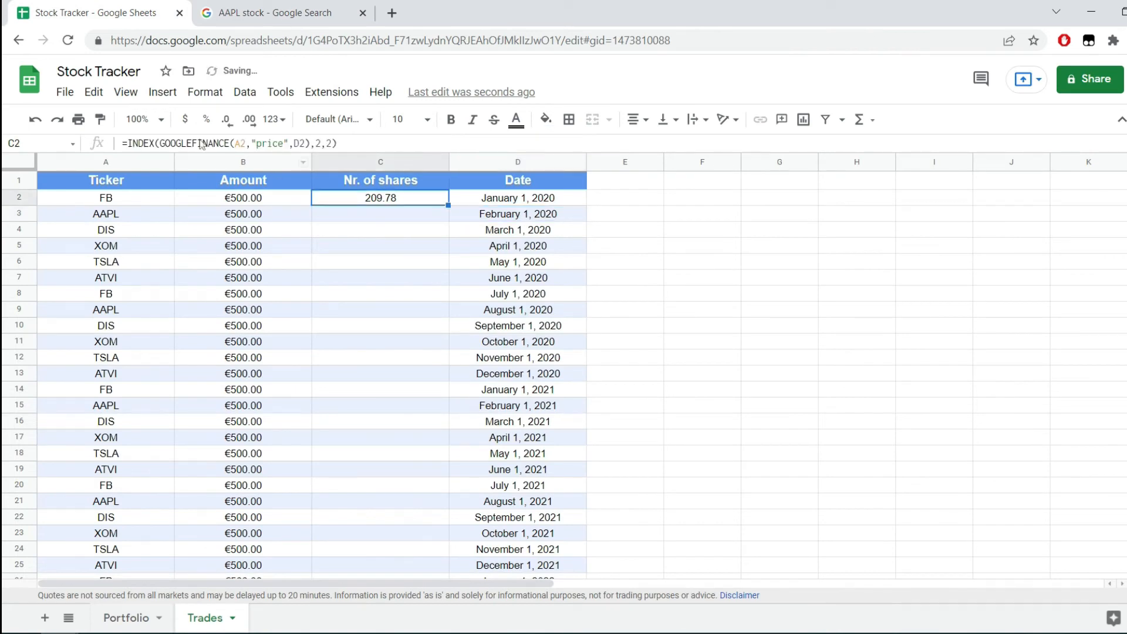
click(129, 143)
key(Escape)
key(Up)
key(Down)
click(128, 143)
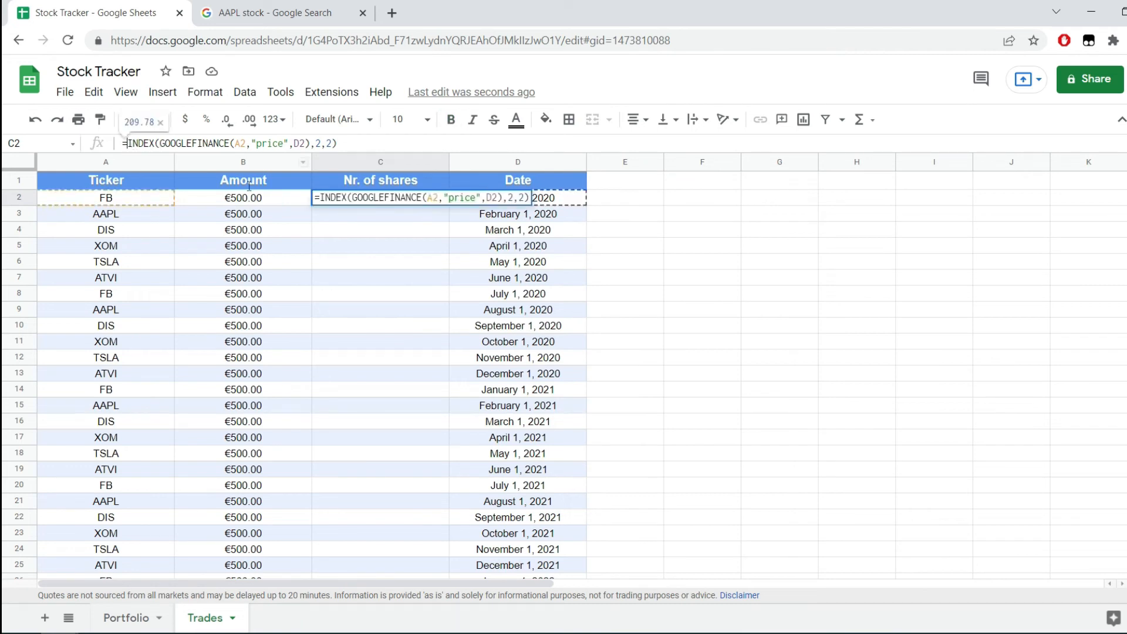
click(247, 200)
text(/)
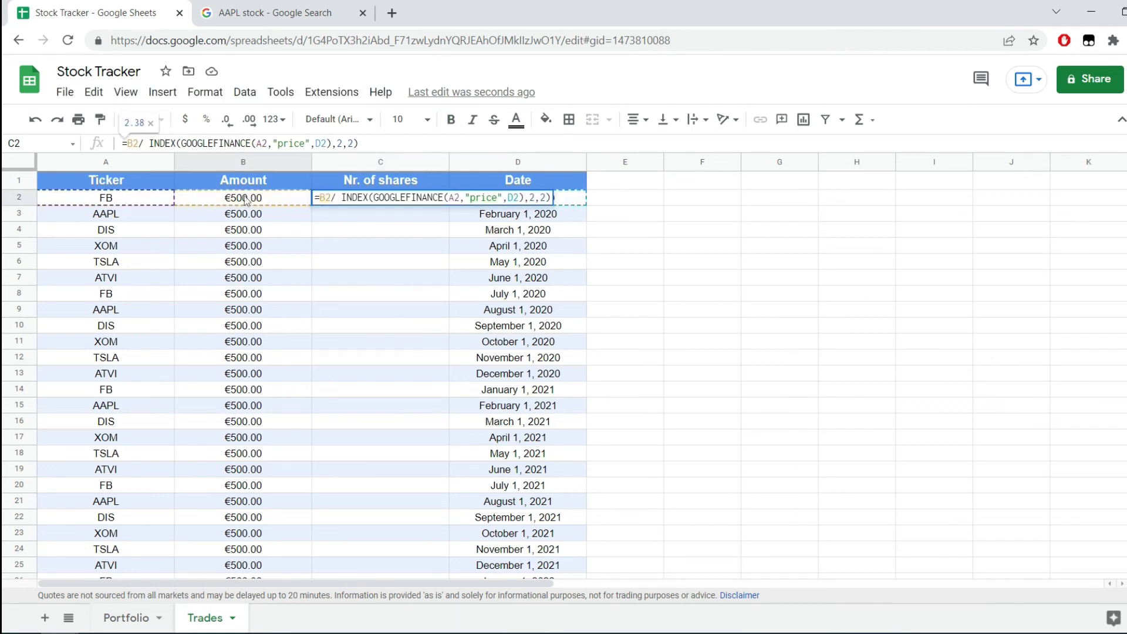
key(Return)
Step: Fill the C2 formula down the Nr. of shares column through row 27 and check the filled rows
click(437, 202)
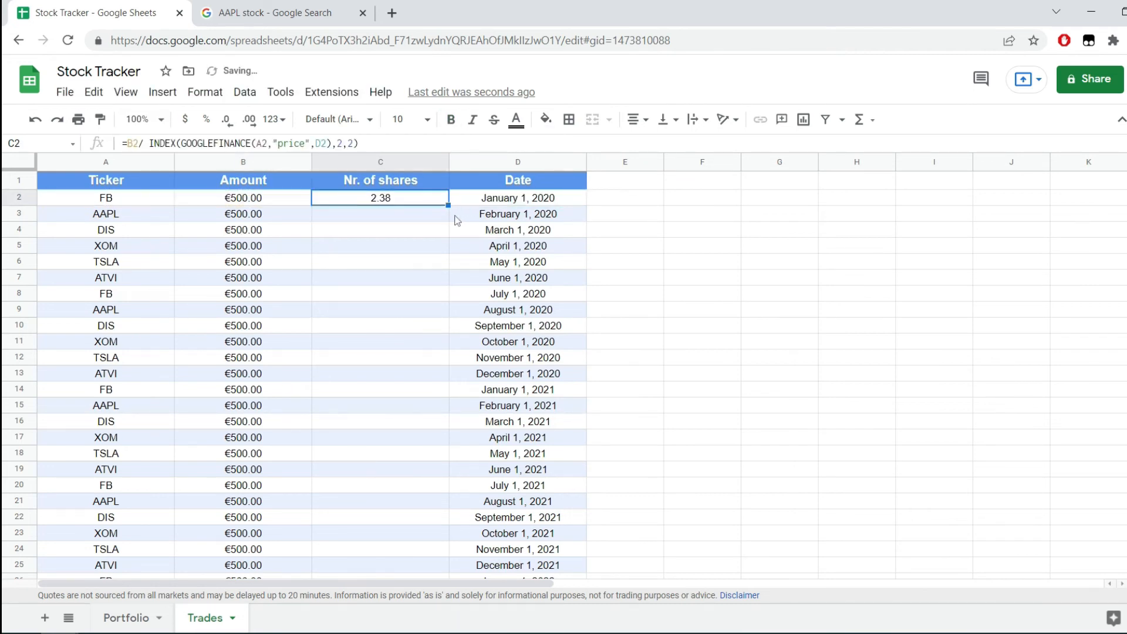
double_click(448, 205)
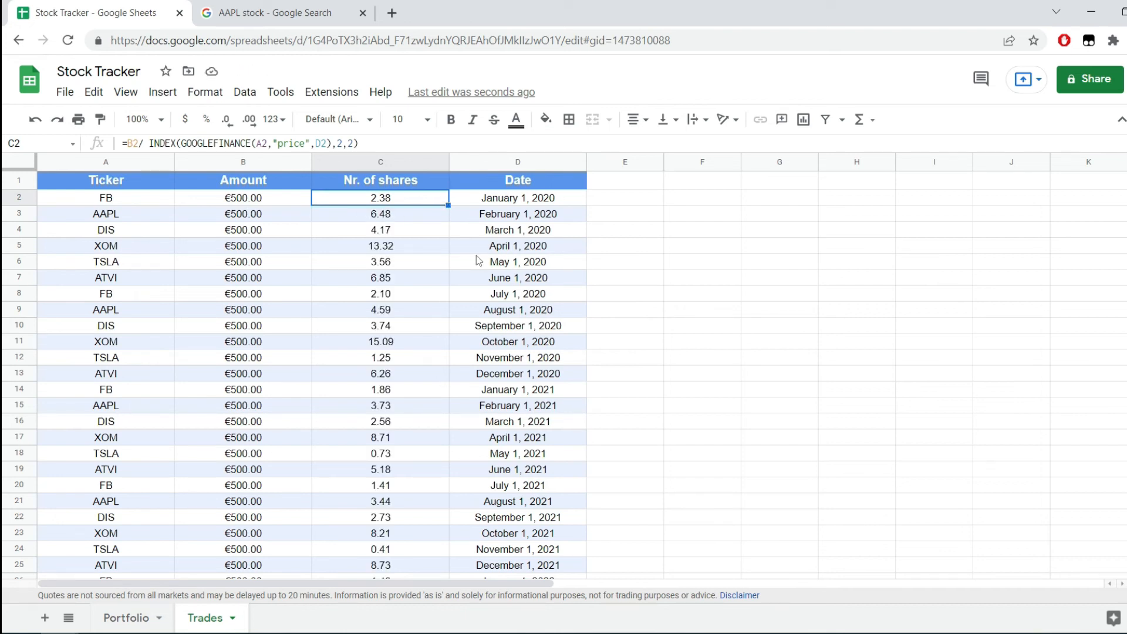
scroll(452, 245, down, 2)
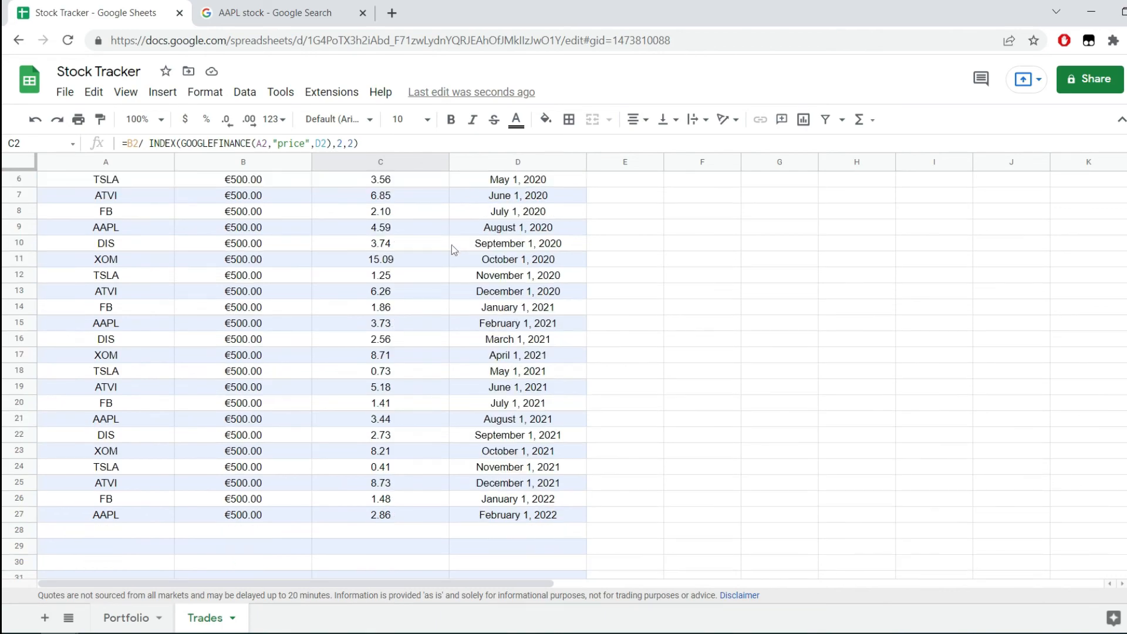
scroll(452, 245, up, 2)
click(448, 246)
scroll(447, 294, down, 2)
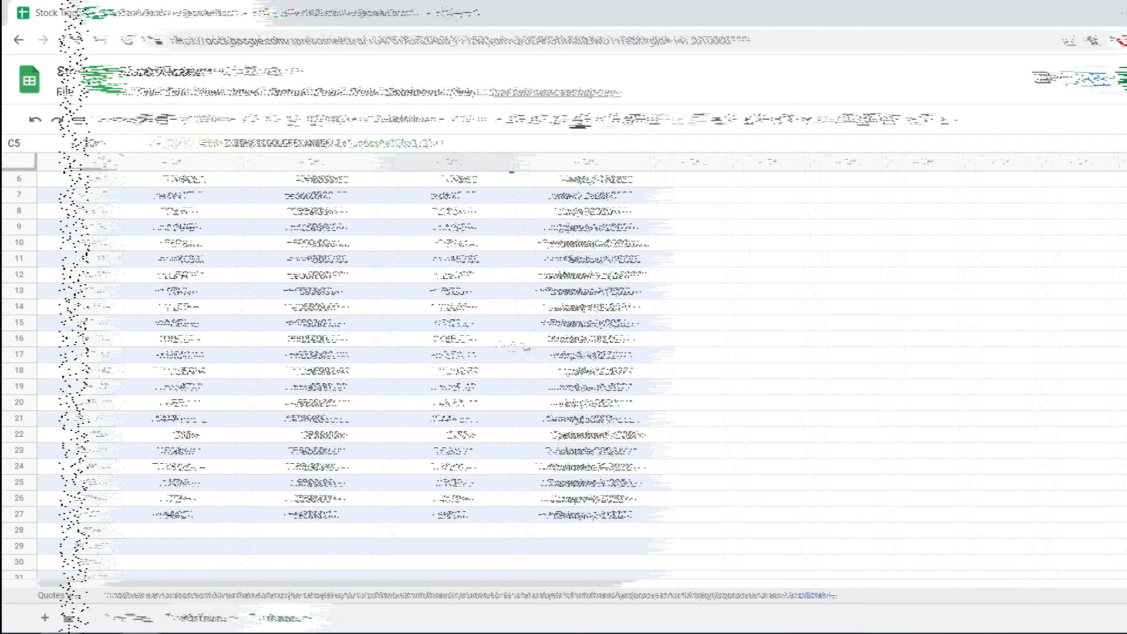